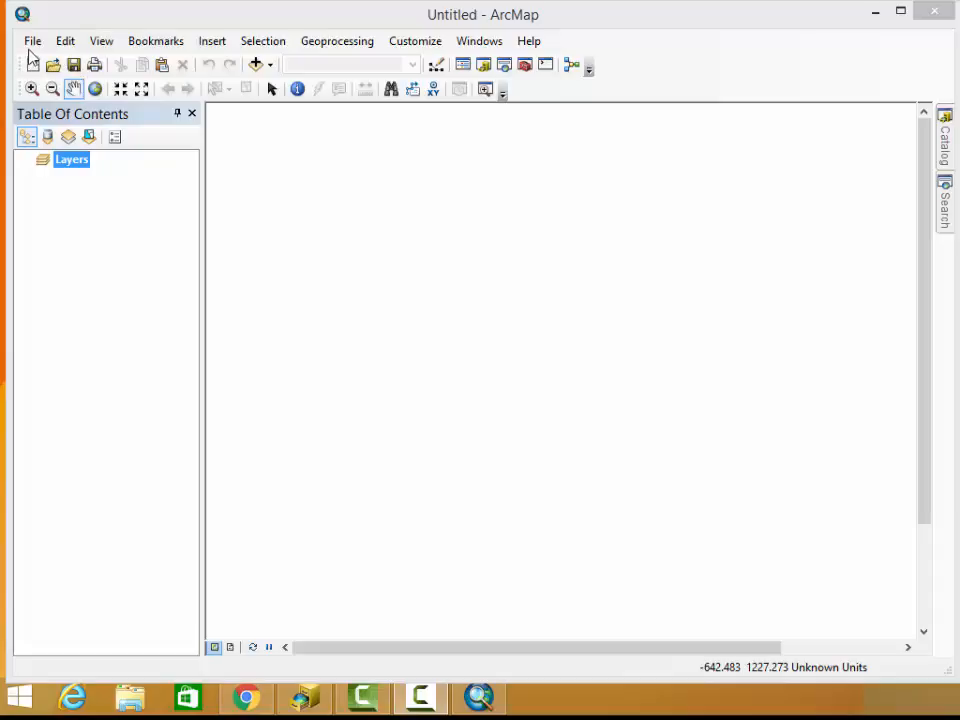
Set the map document properties to store relative pathnames to data sources, apply the change and close the dialog
left_click(32, 48)
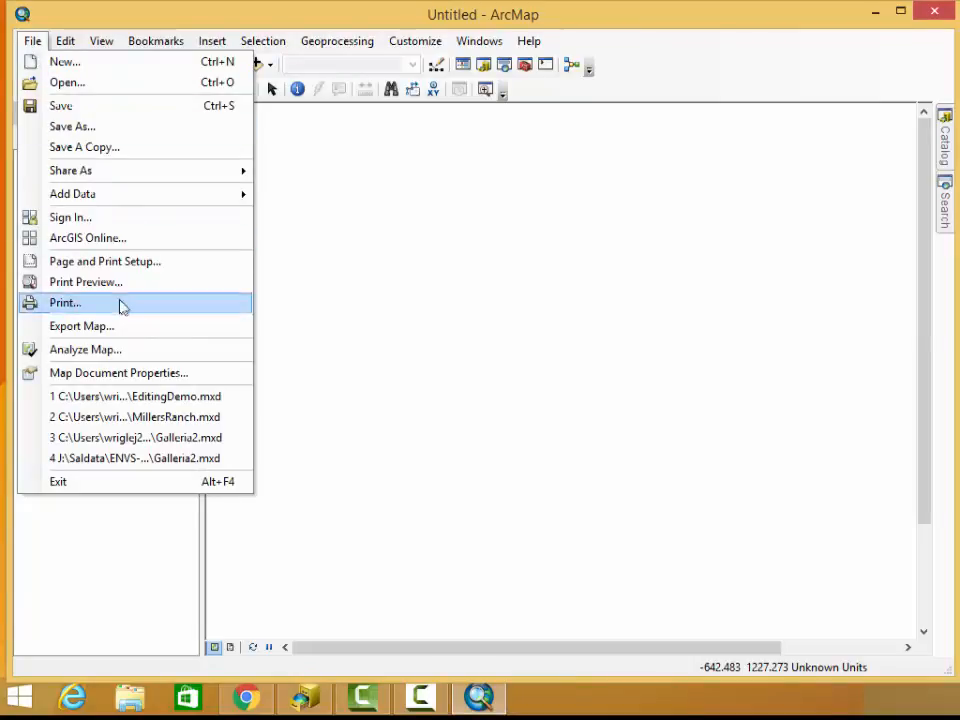
left_click(118, 373)
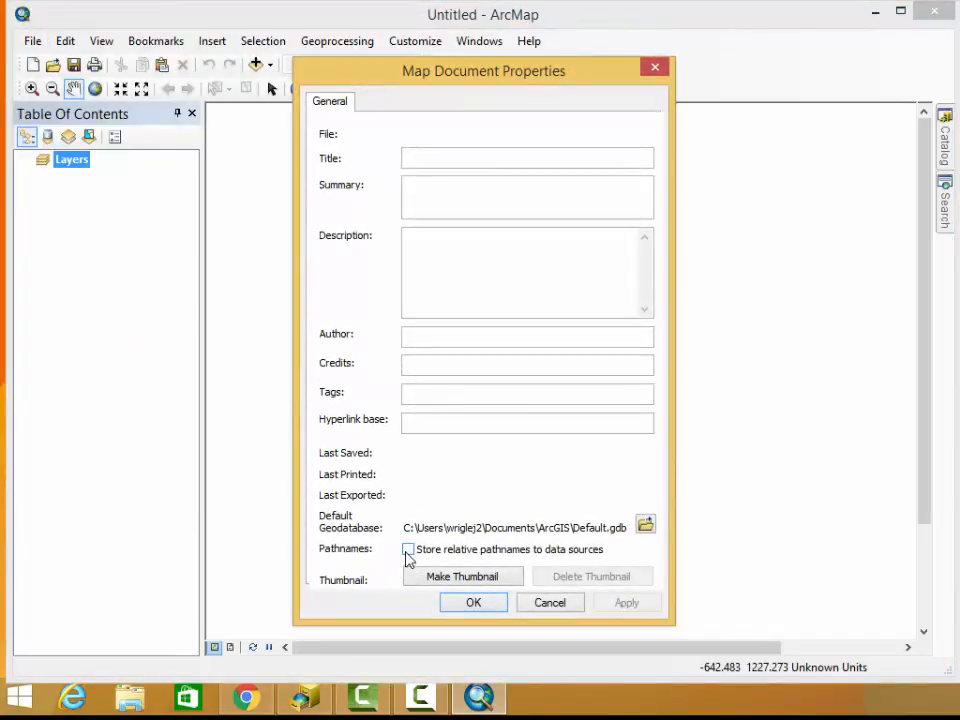
left_click(408, 549)
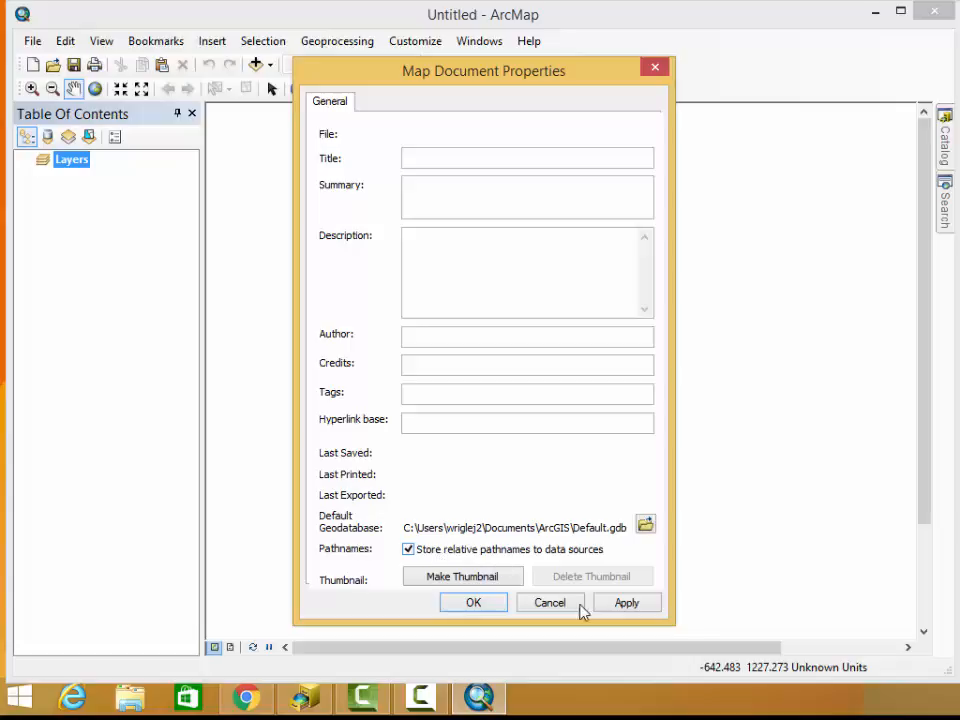
left_click(620, 603)
left_click(656, 68)
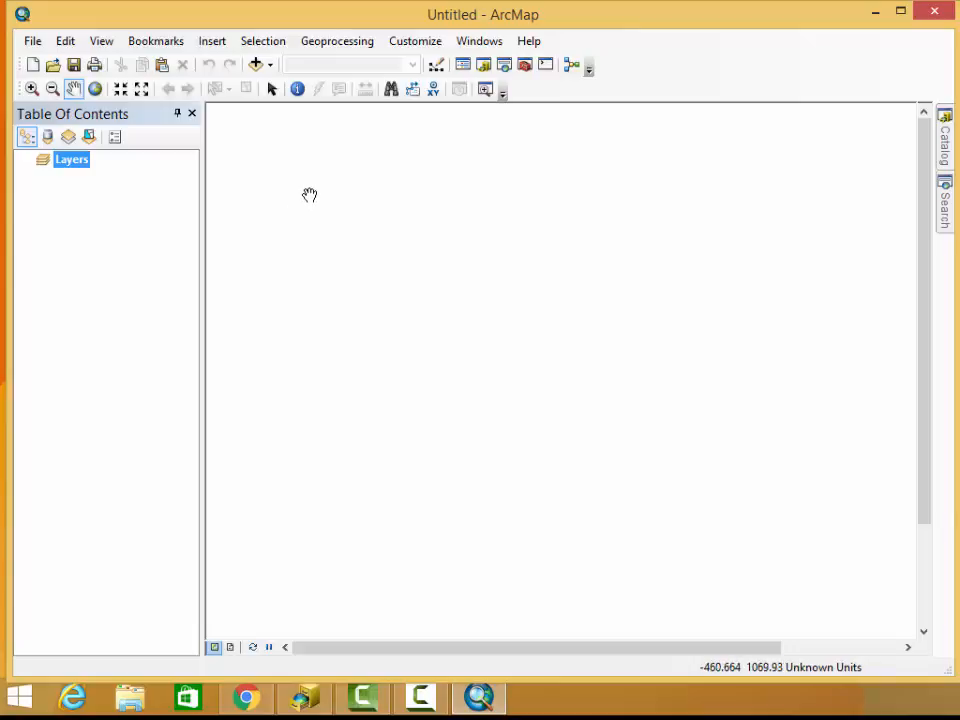
Close the Catalog window, reopen it and set it to auto-hide
left_click(945, 150)
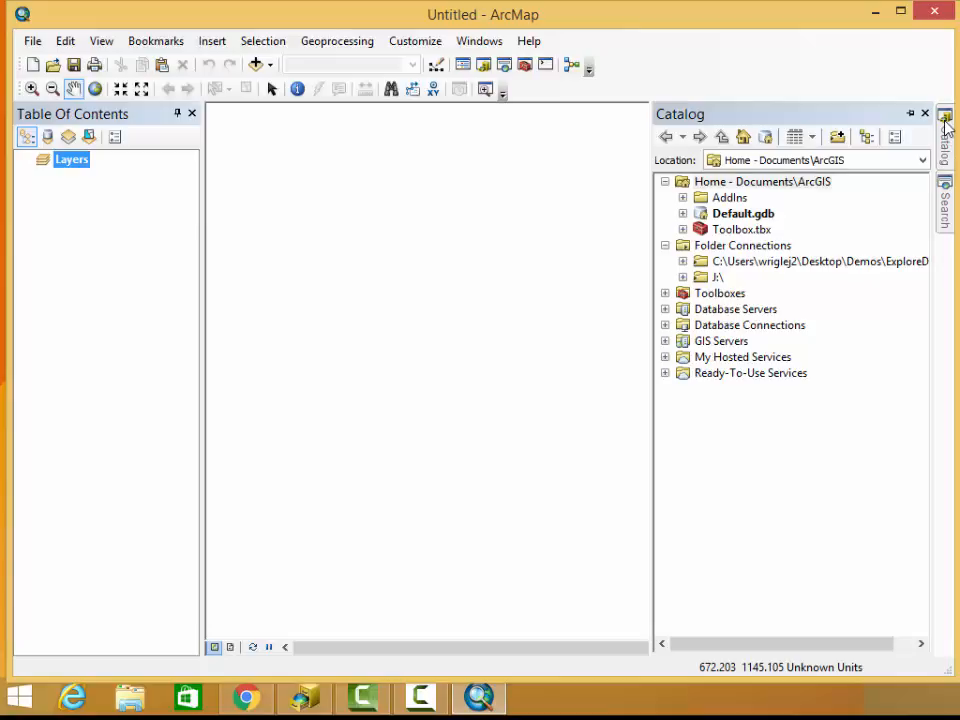
left_click(926, 113)
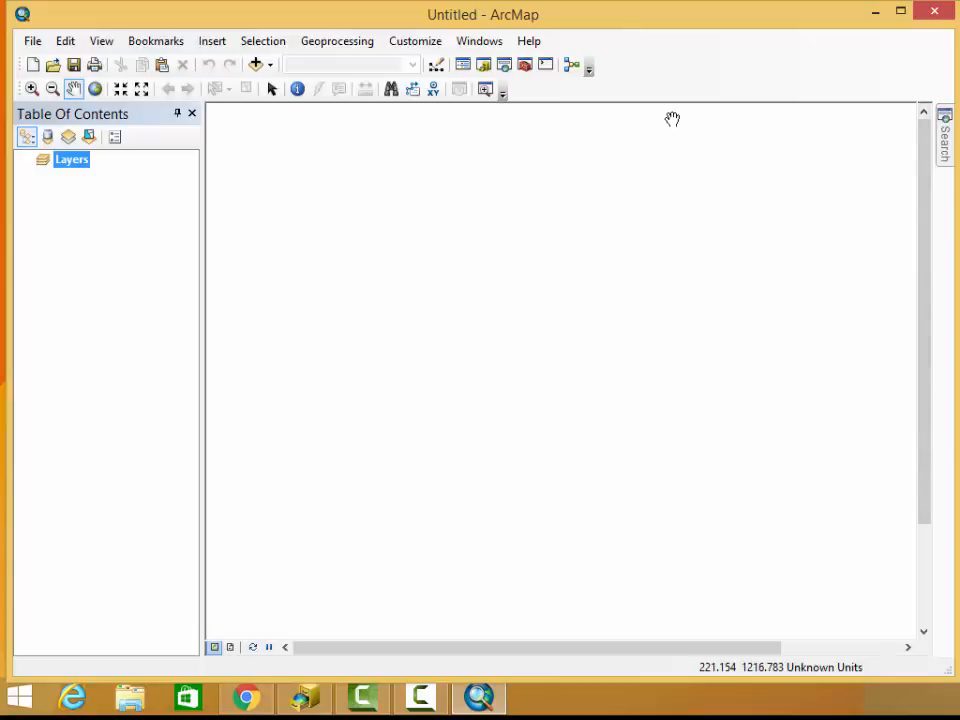
left_click(944, 135)
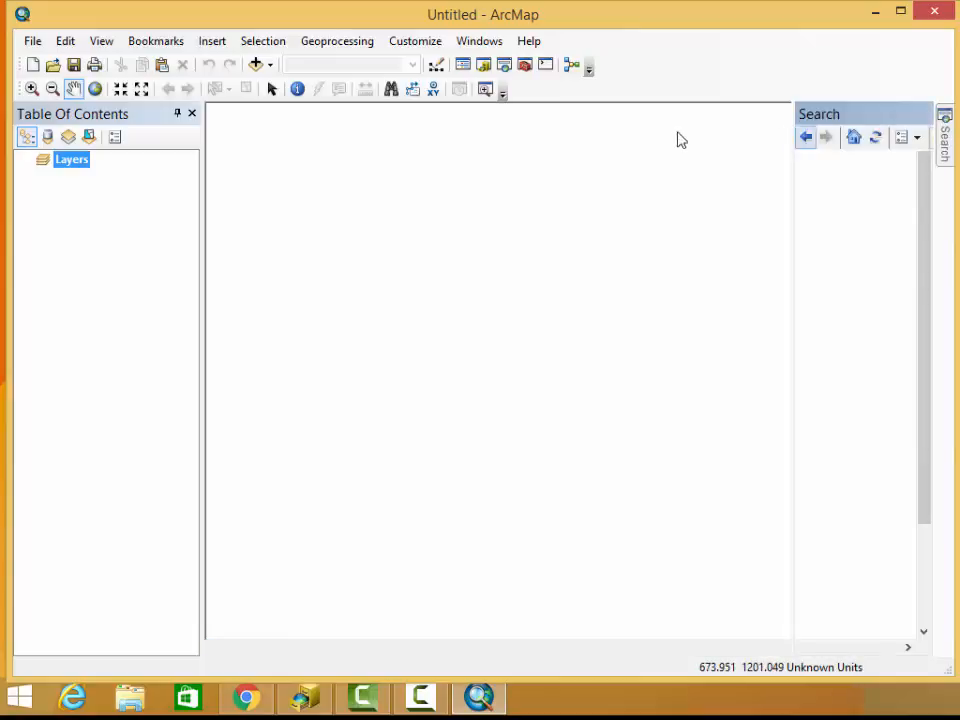
left_click(484, 66)
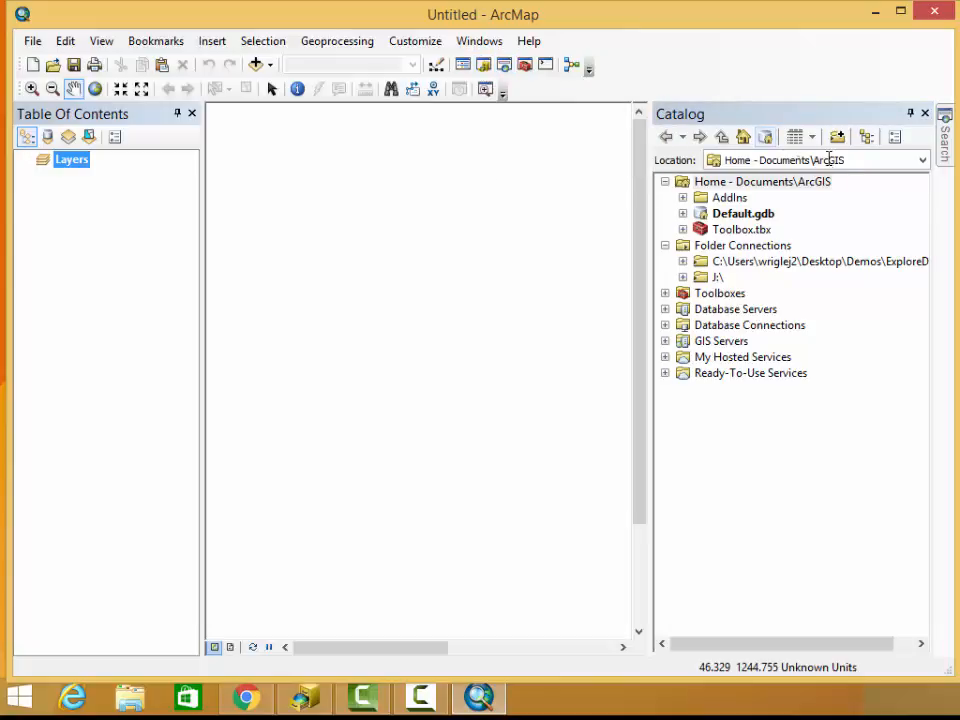
left_click(910, 115)
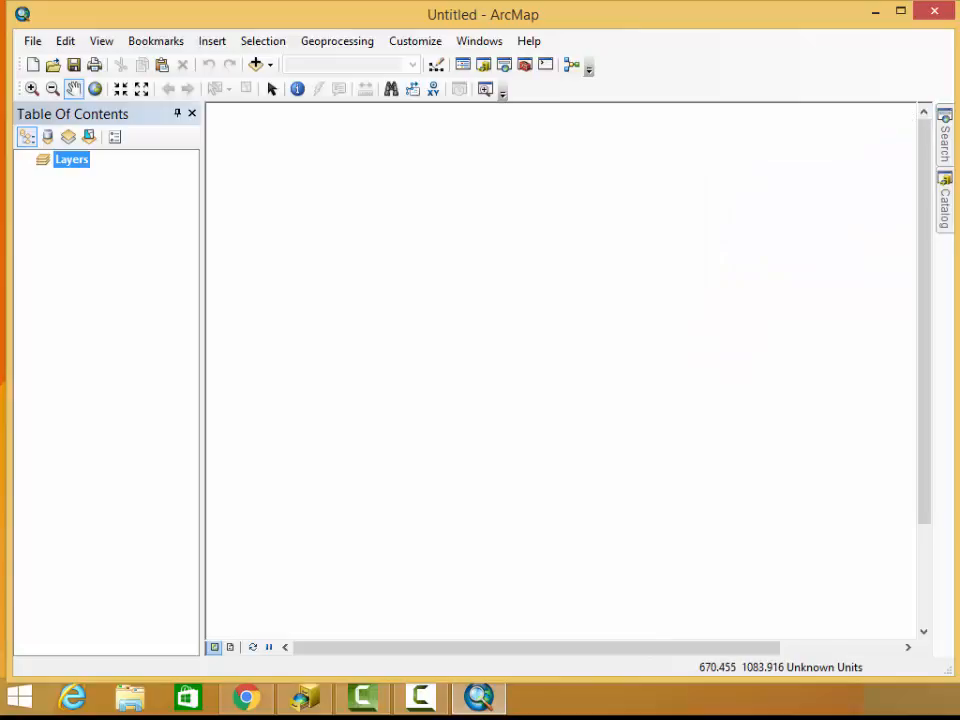
Disconnect the Demos\ExploreDemo folder from the Catalog's folder connections
mouse_move(944, 214)
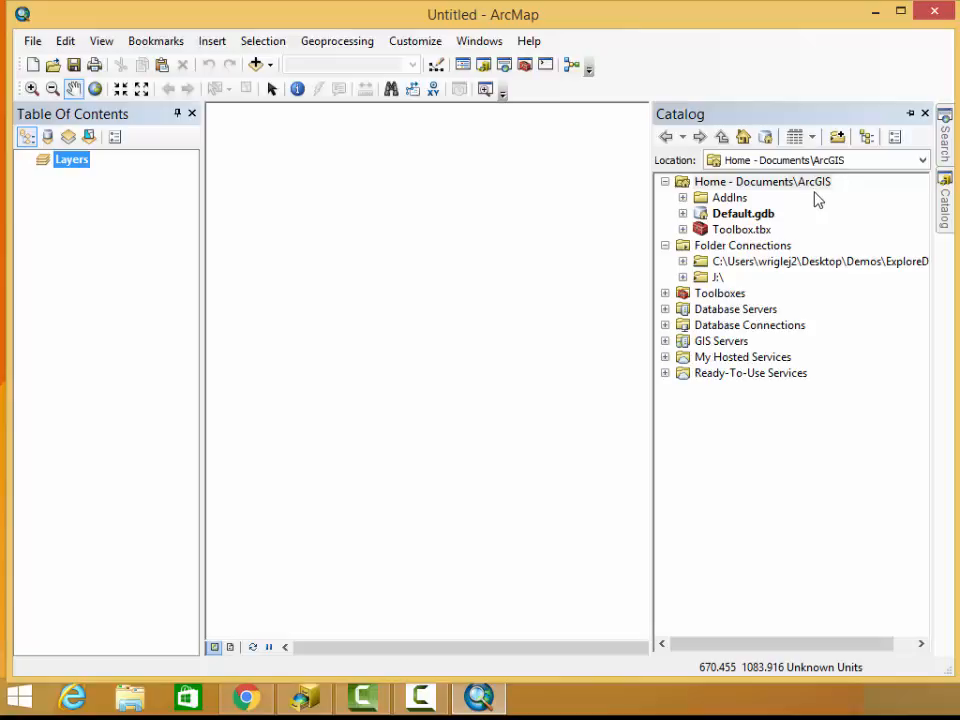
left_click(767, 266)
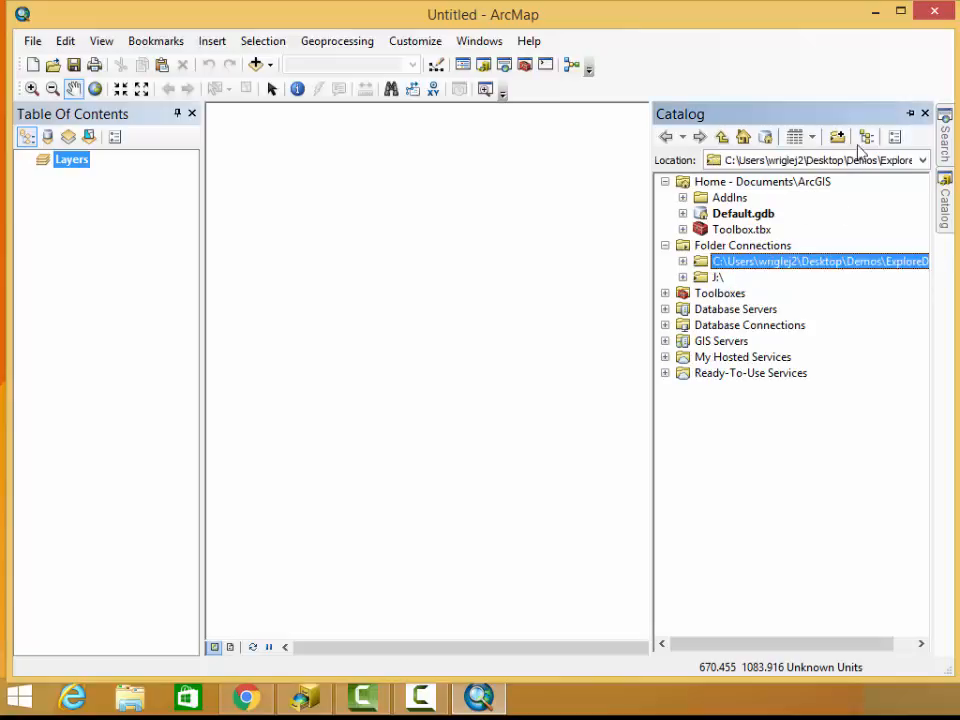
right_click(804, 266)
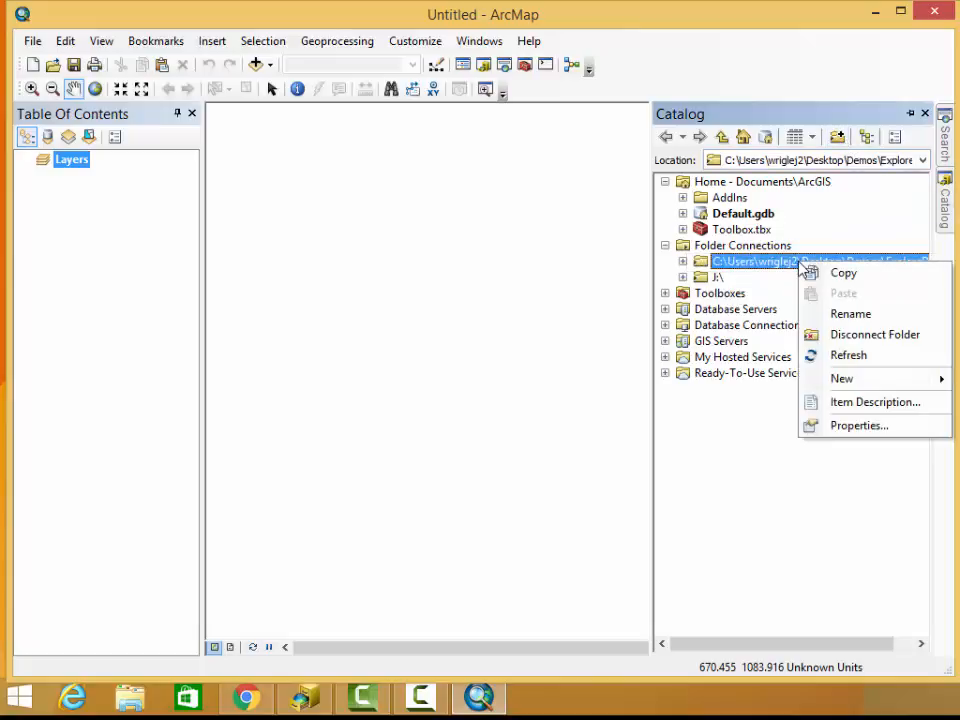
left_click(835, 336)
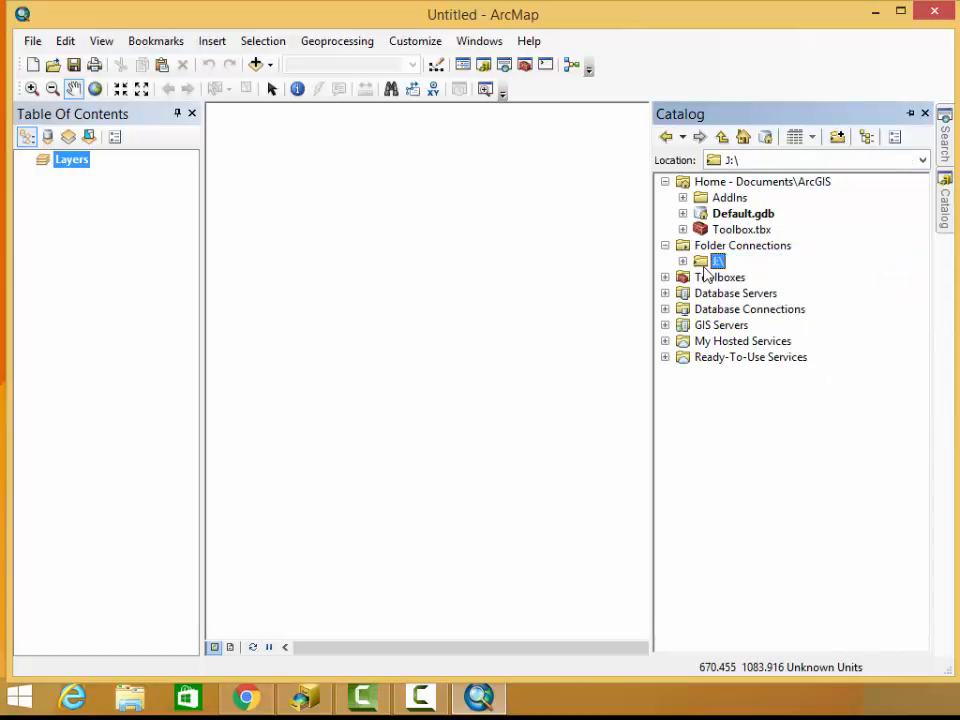
Add a folder connection to the ExploreDemo folder inside Demos on the desktop
left_click(840, 142)
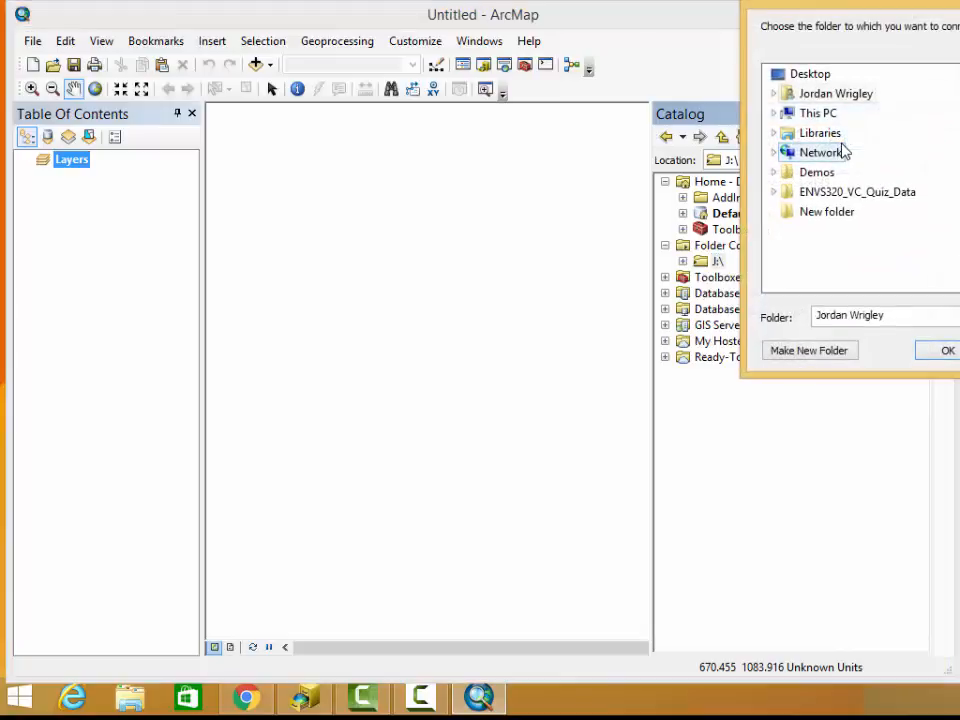
left_click(777, 173)
left_click(838, 211)
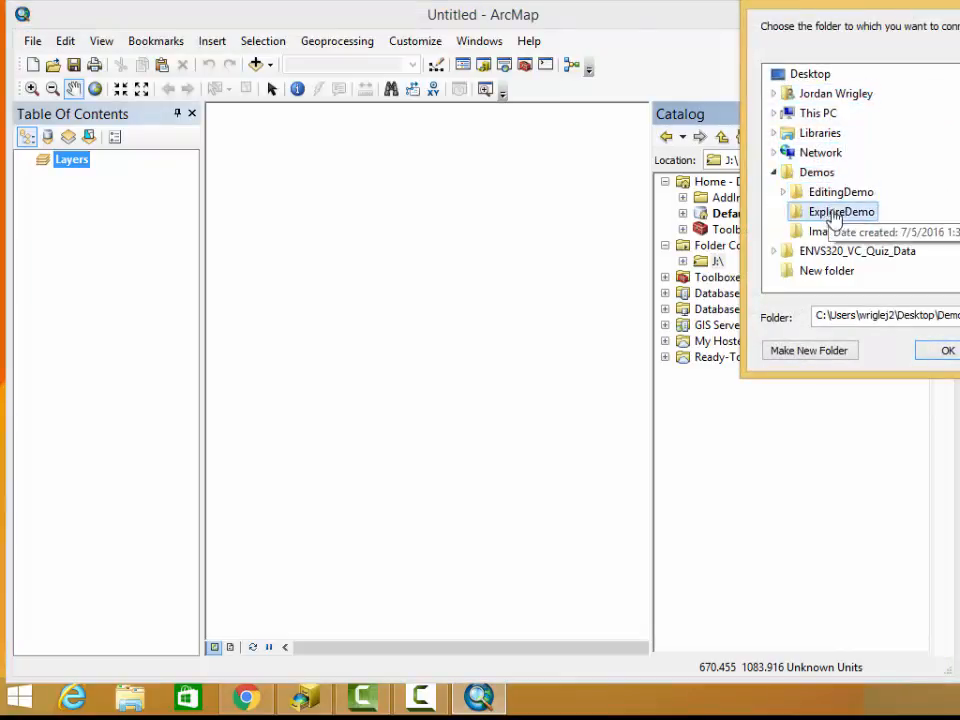
left_click(947, 350)
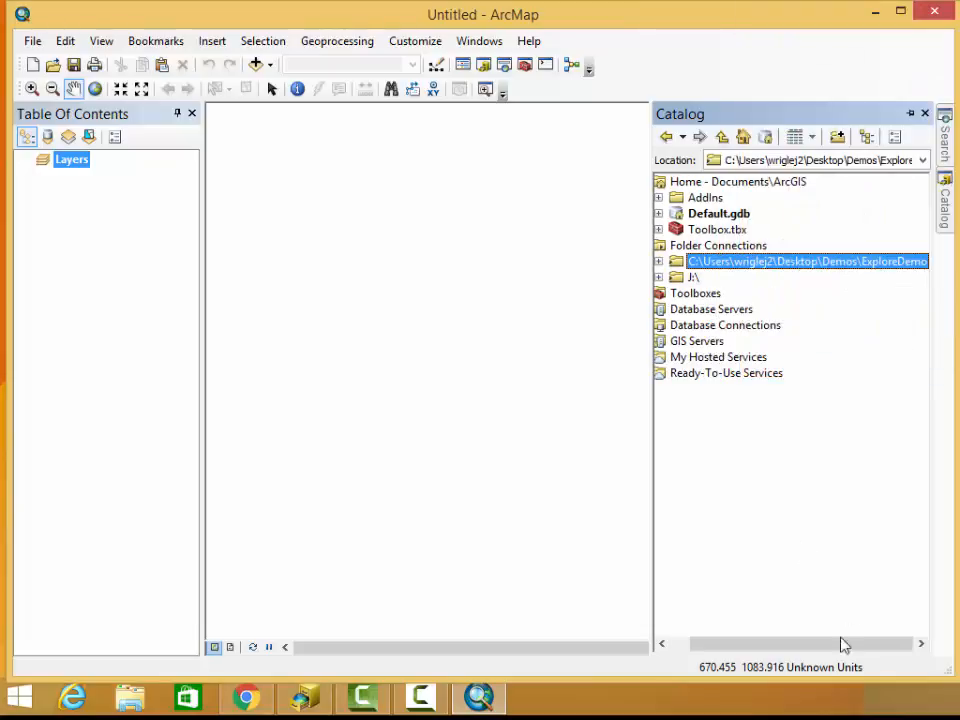
left_click(837, 138)
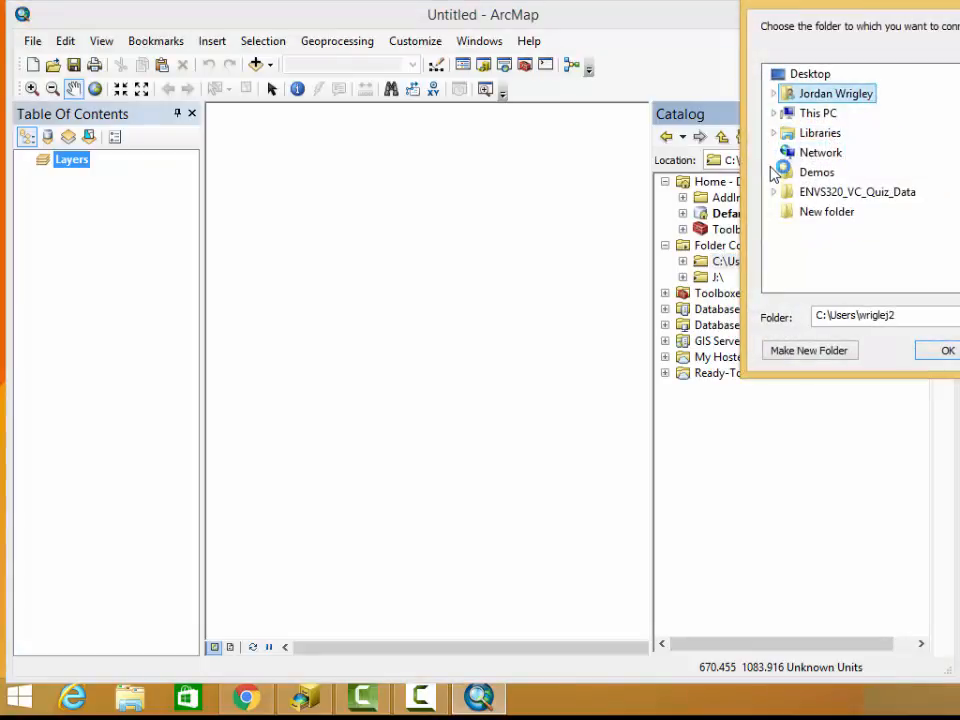
left_click(775, 173)
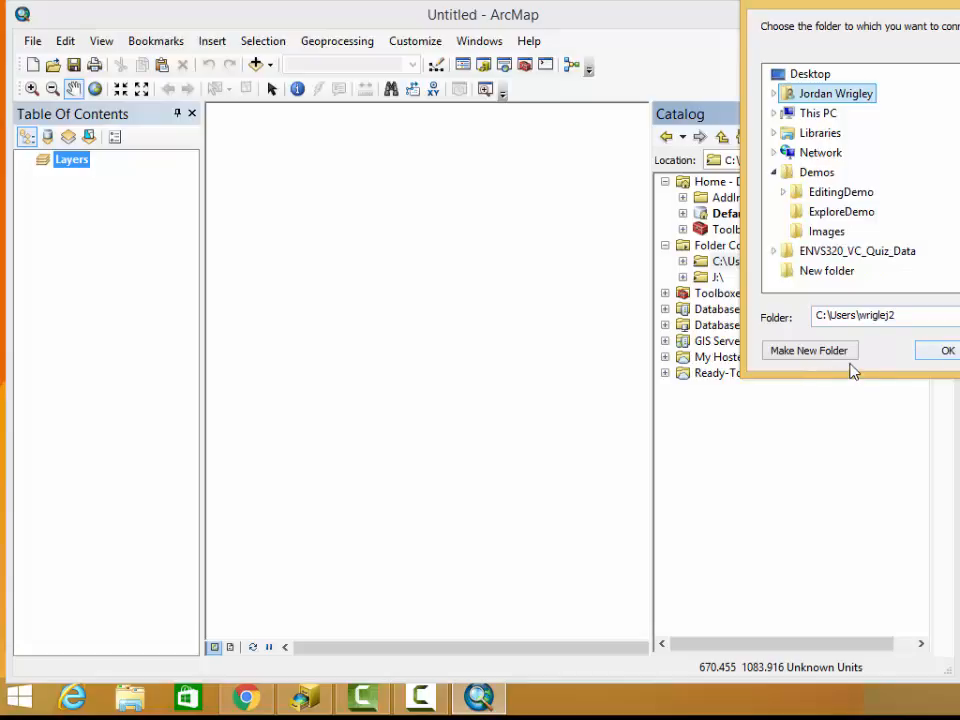
left_click(945, 352)
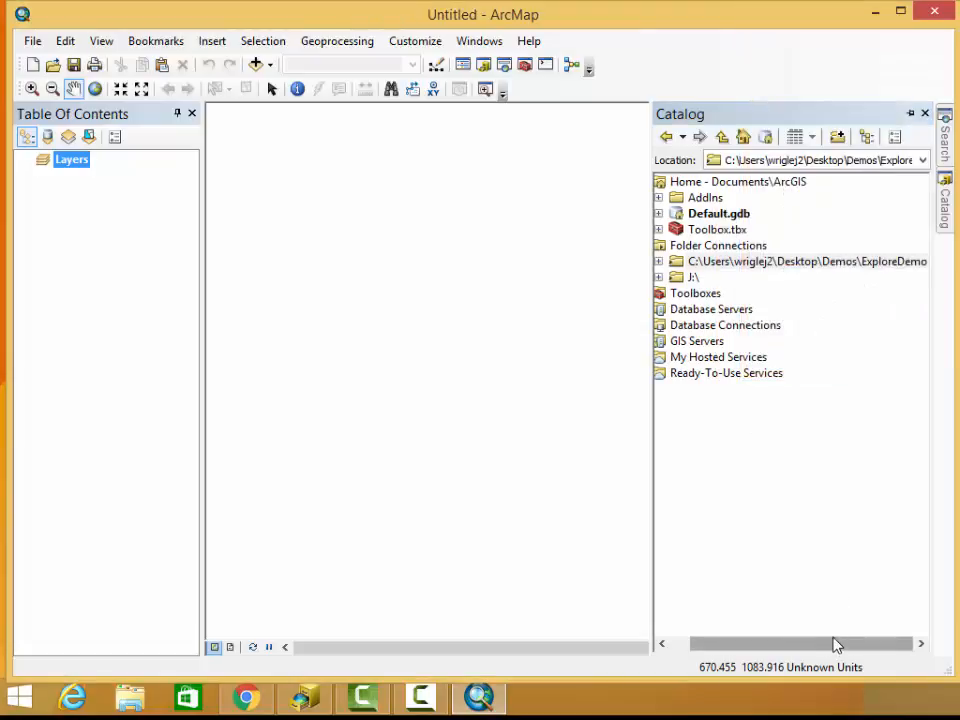
Expand the ExploreDemo folder connection and add States.shp from it to the map as a layer
left_click_drag(836, 644, 805, 644)
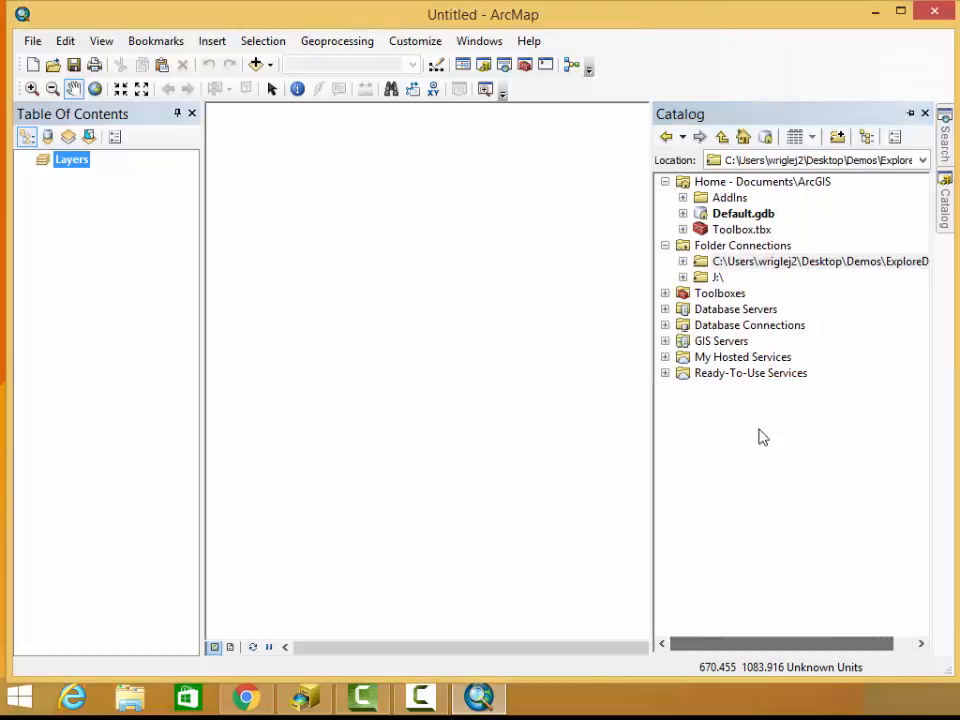
double_click(722, 261)
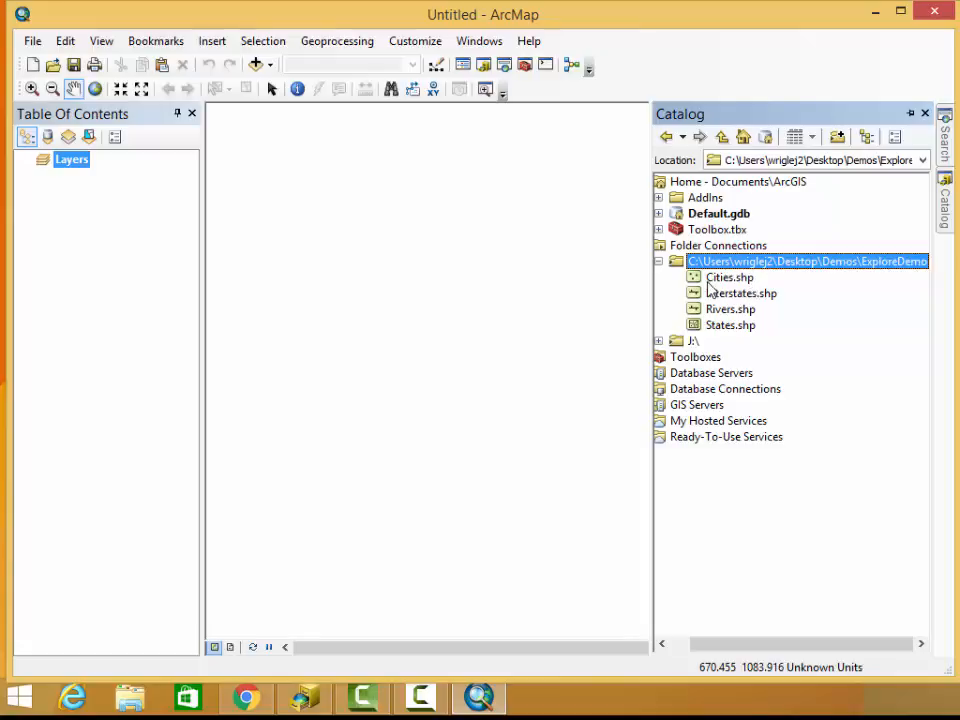
left_click_drag(716, 325, 144, 242)
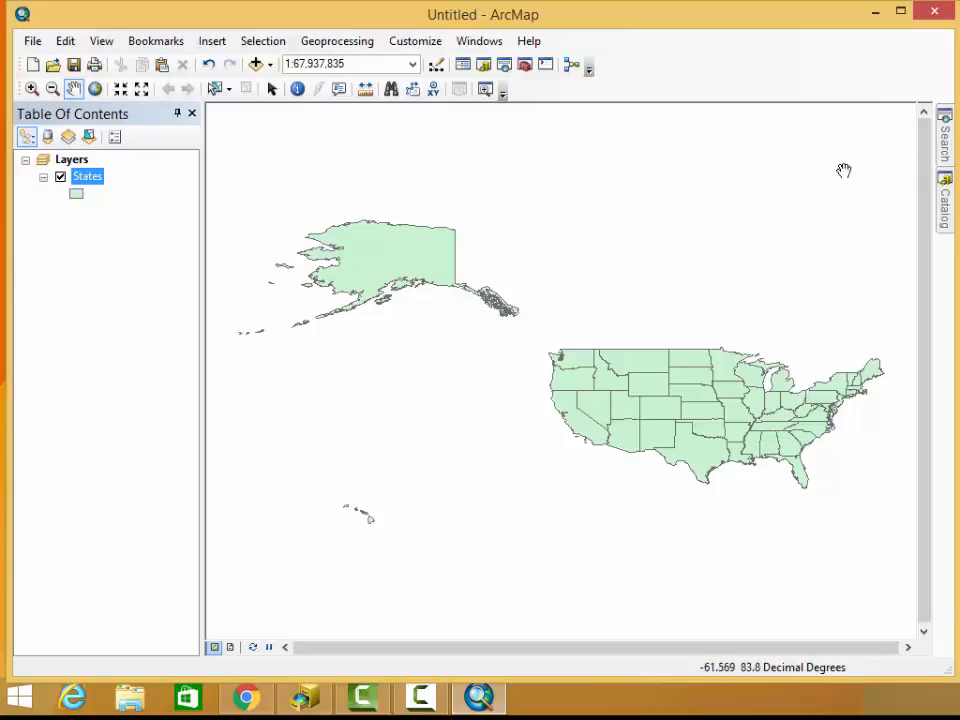
Add the Rivers.shp shapefile from the ExploreDemo folder to the map using Add Data
left_click(269, 66)
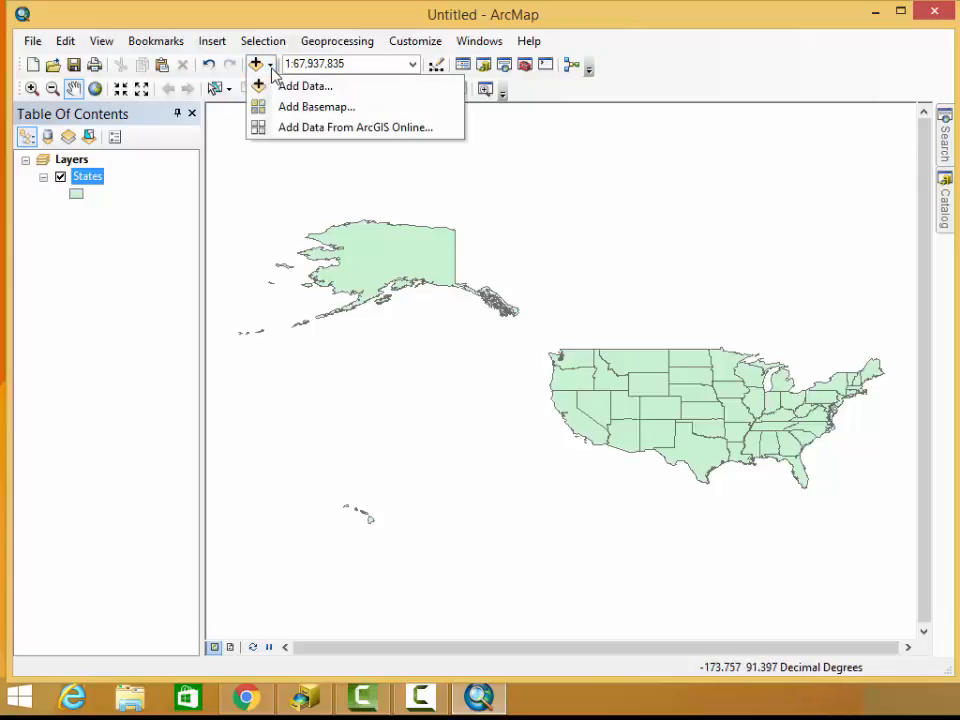
left_click(271, 88)
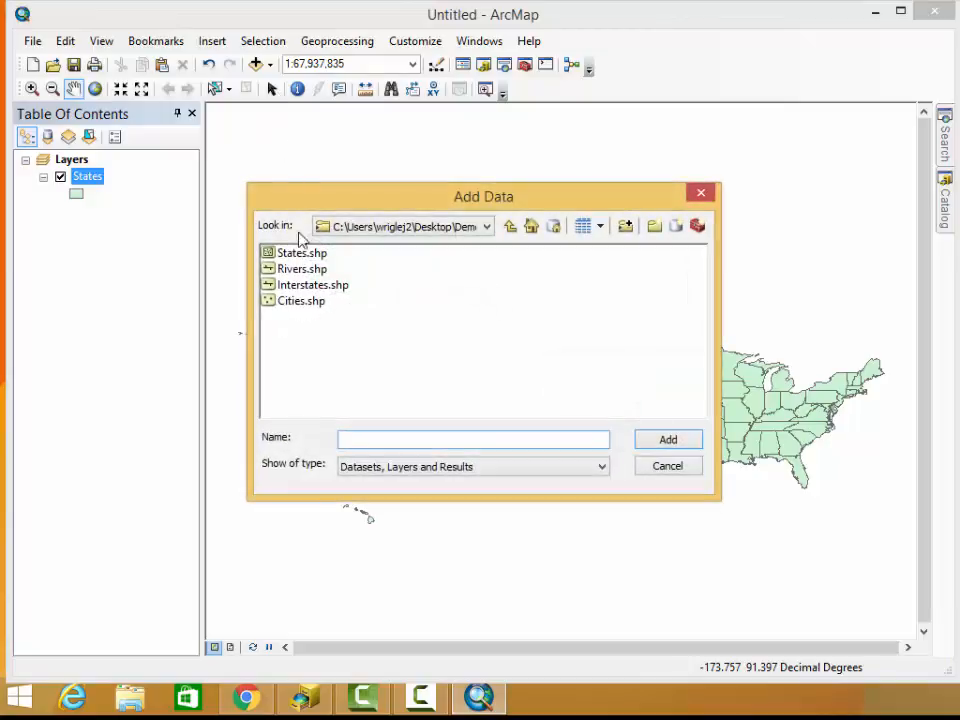
left_click(291, 269)
left_click(677, 445)
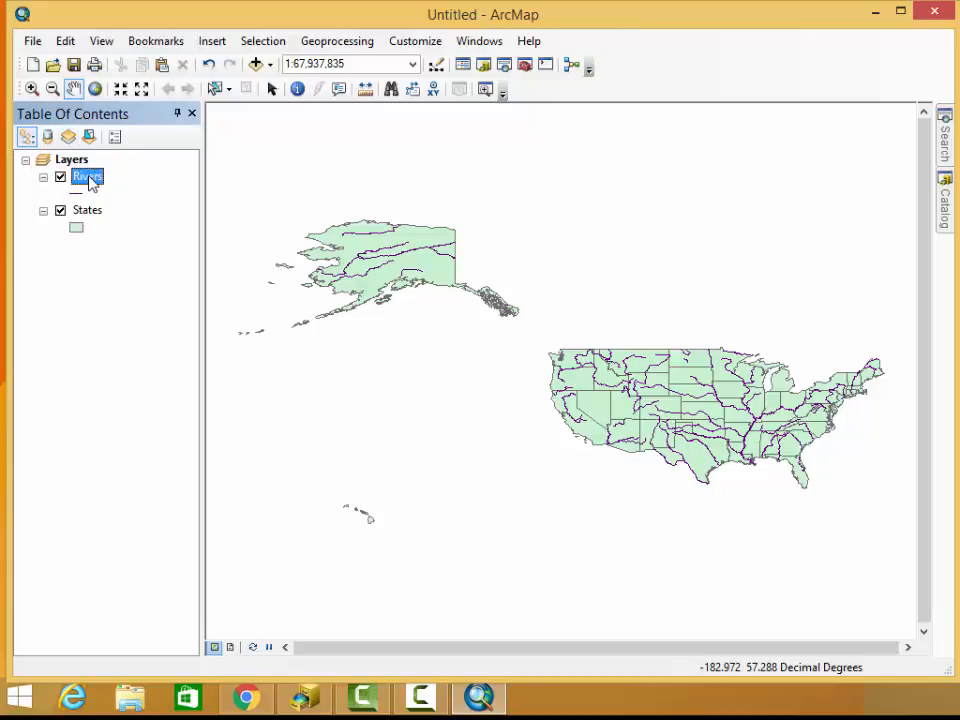
Move the Rivers layer below States and toggle the States layer's visibility off and on
left_click_drag(90, 183, 80, 268)
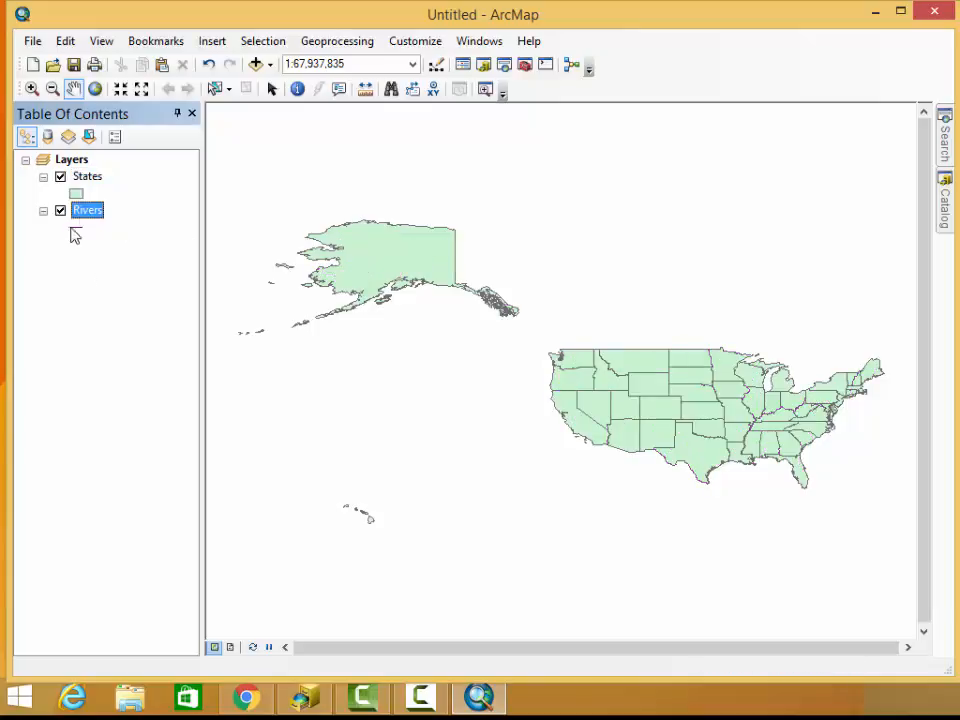
left_click(60, 177)
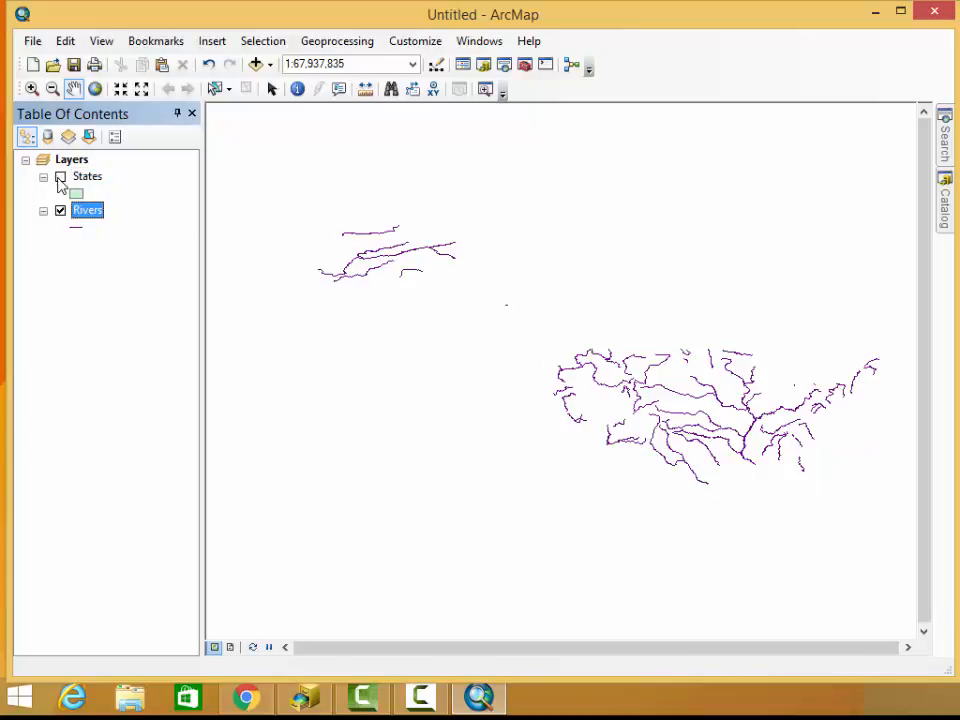
left_click(60, 177)
left_click(60, 177)
left_click(60, 177)
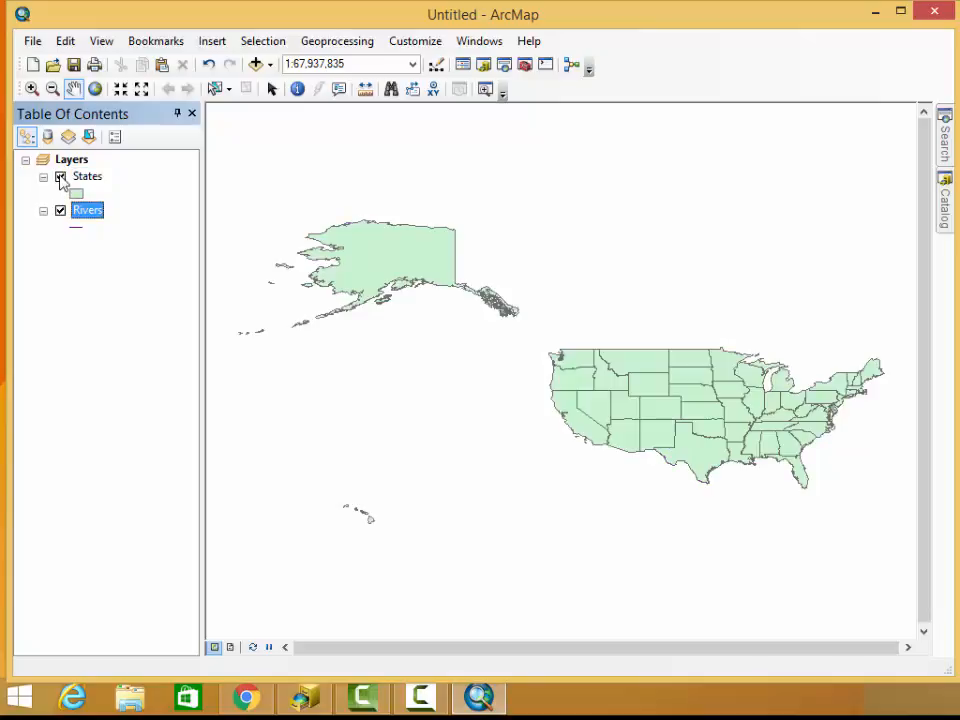
left_click(60, 177)
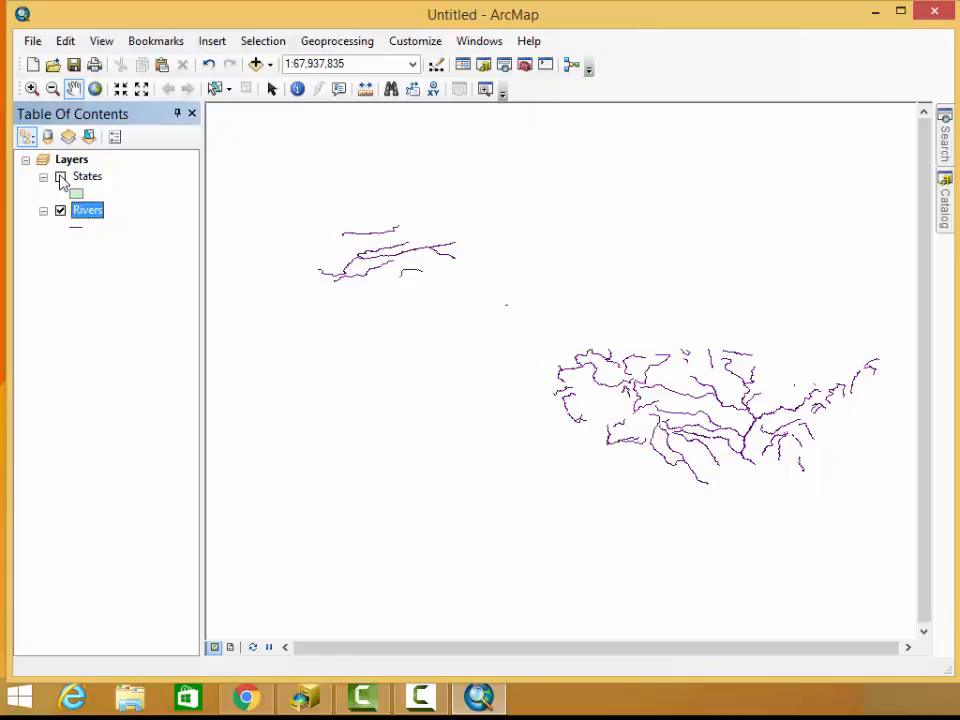
left_click(60, 177)
Toggle the Rivers layer's visibility off and on, and move the layer back above States
left_click(60, 211)
left_click(60, 211)
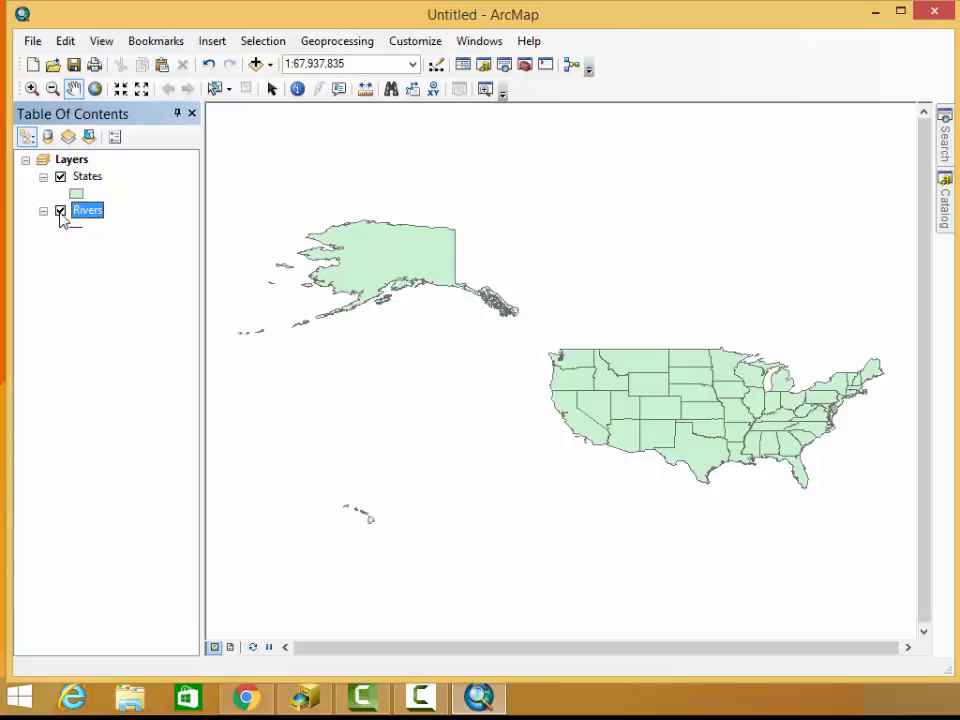
left_click_drag(66, 218, 92, 179)
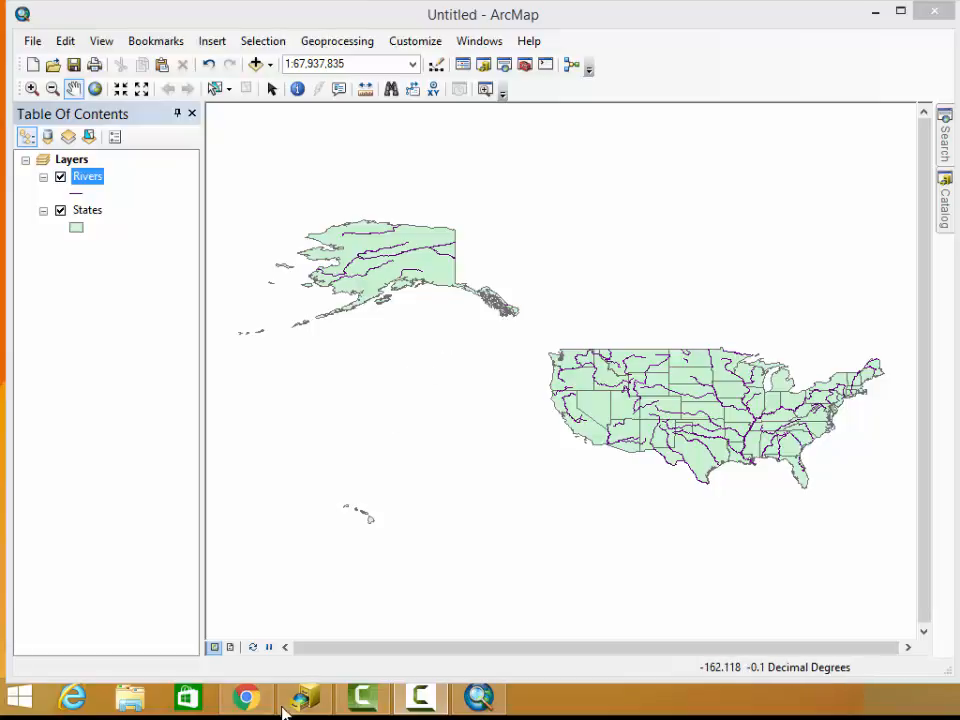
Look at the Catalog window's contents, switch to ArcCatalog and select the ExploreDemo folder connection
mouse_move(307, 707)
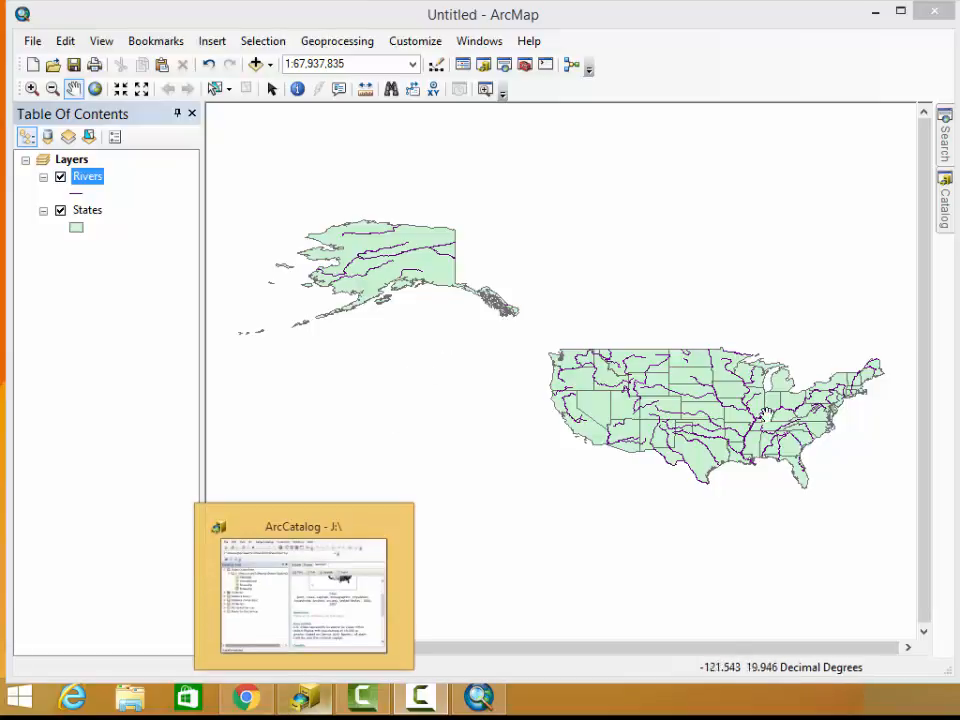
left_click(945, 212)
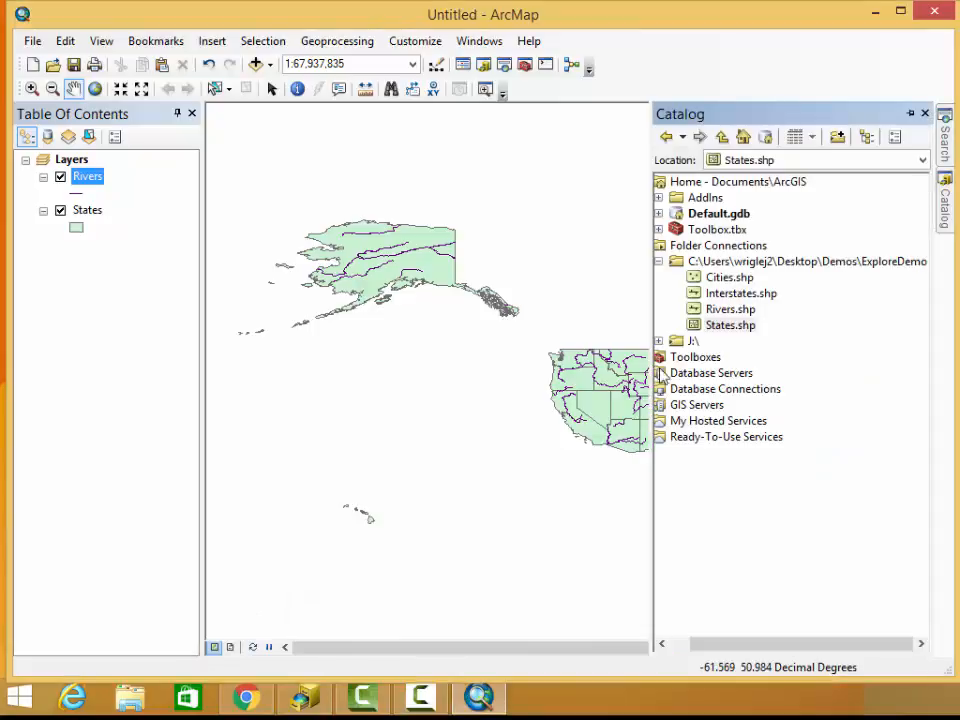
left_click(310, 702)
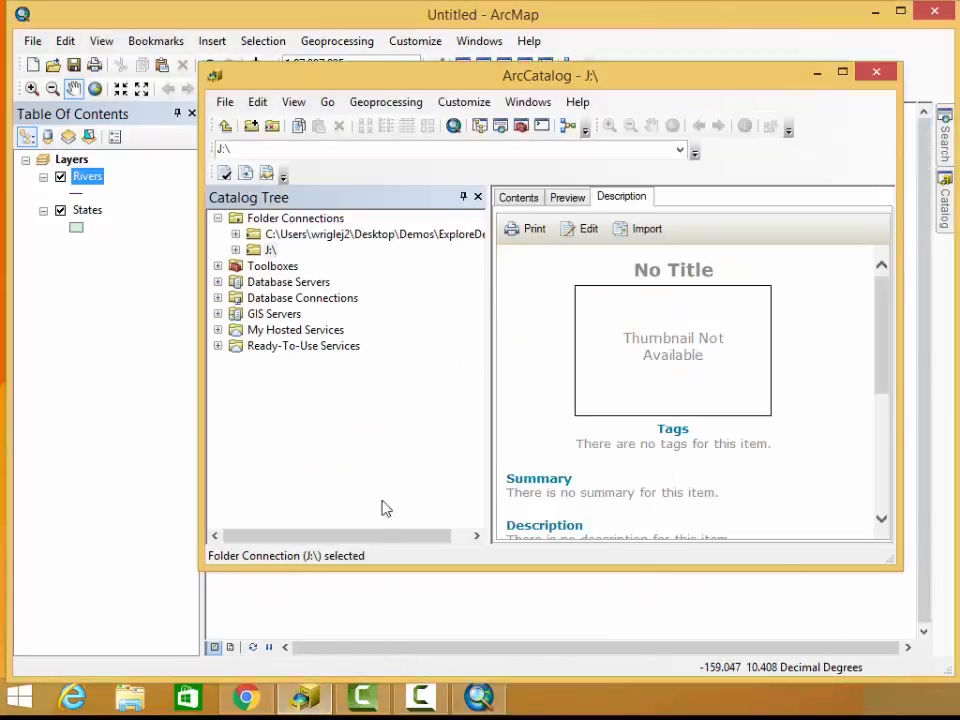
left_click(336, 238)
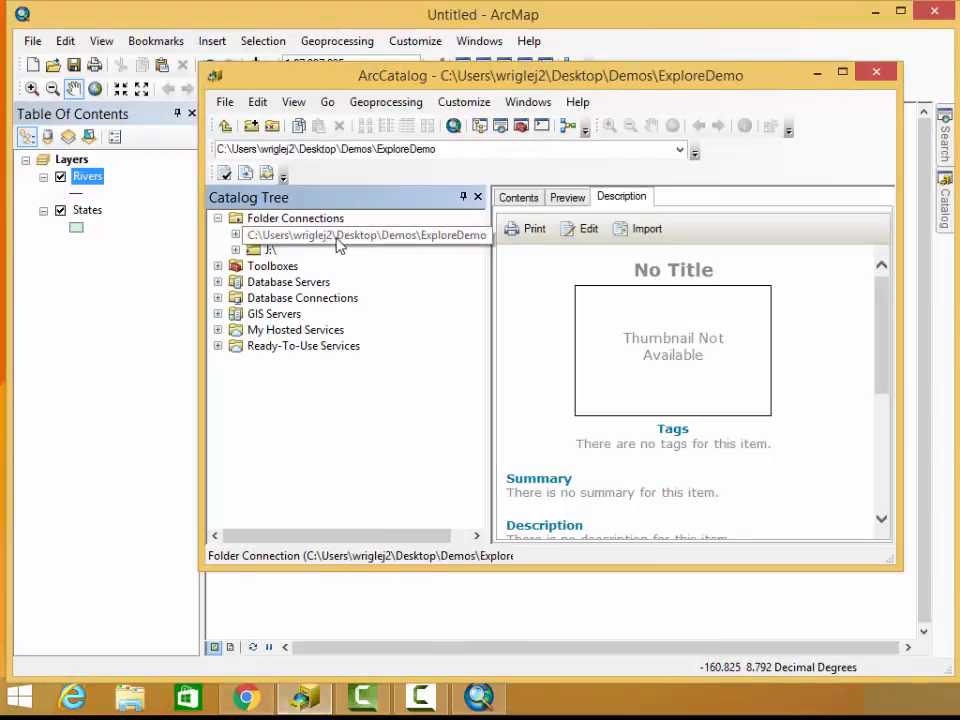
Expand the ExploreDemo folder connection and preview the geography of Cities.shp and Interstates.shp
left_click(236, 235)
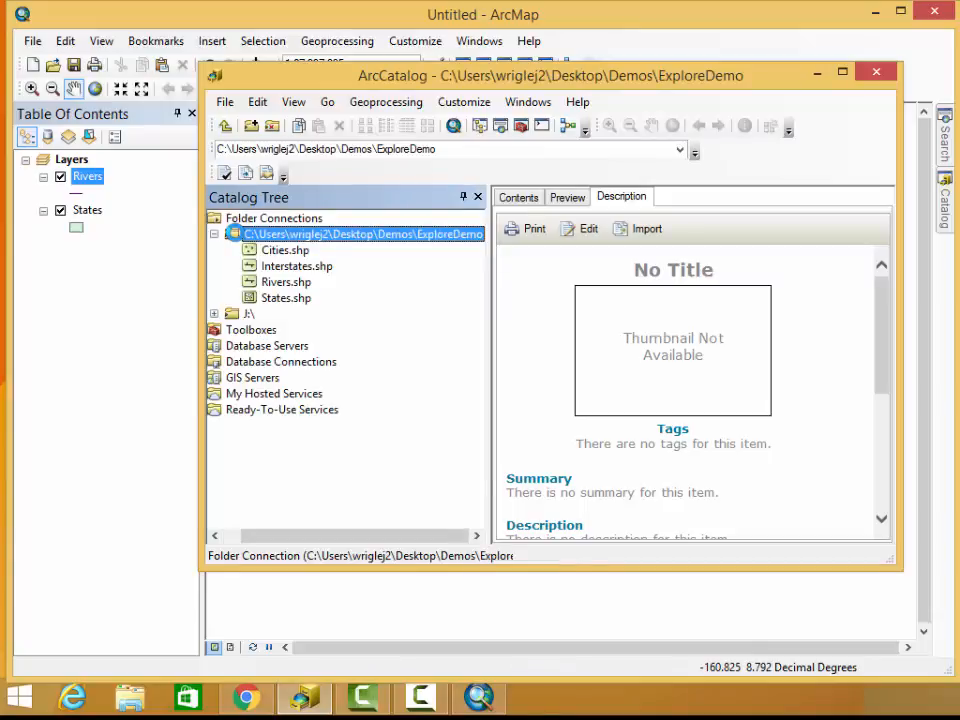
left_click(266, 252)
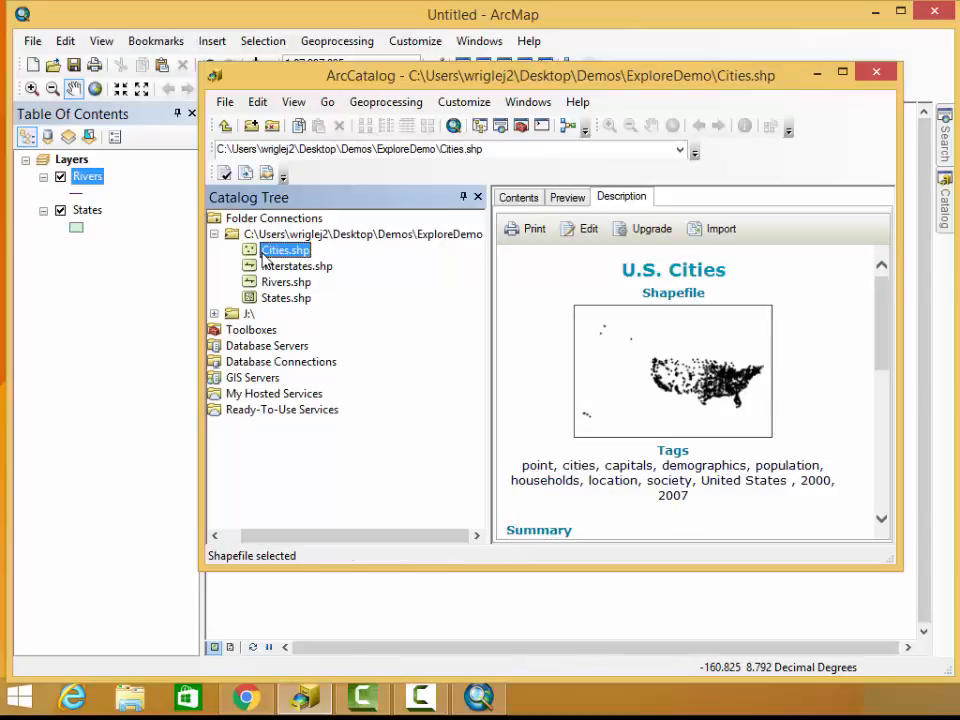
left_click(566, 198)
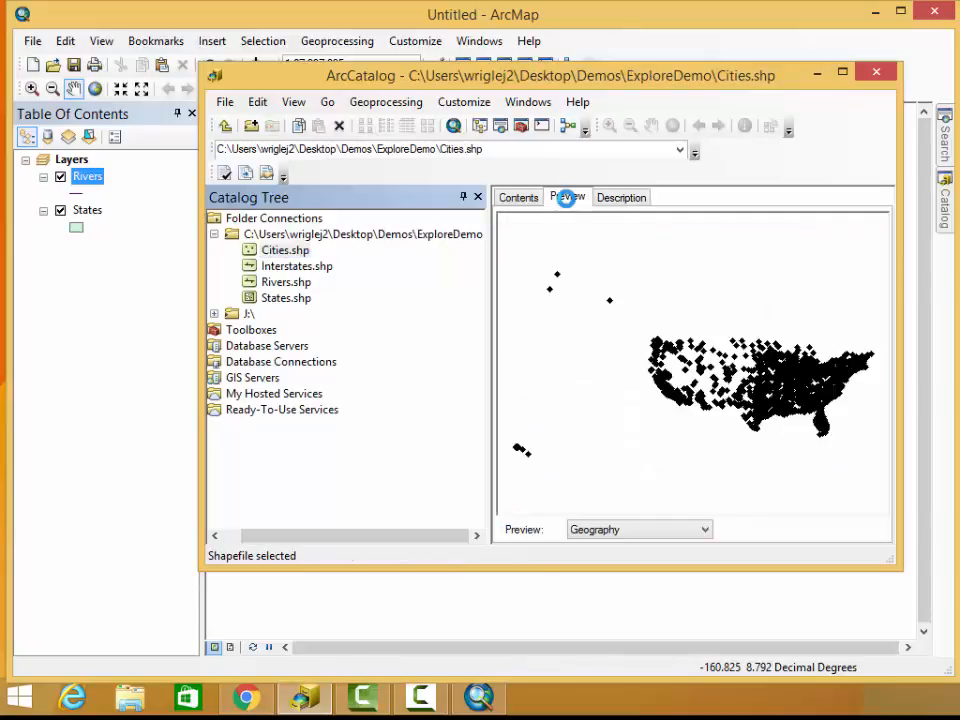
left_click(268, 267)
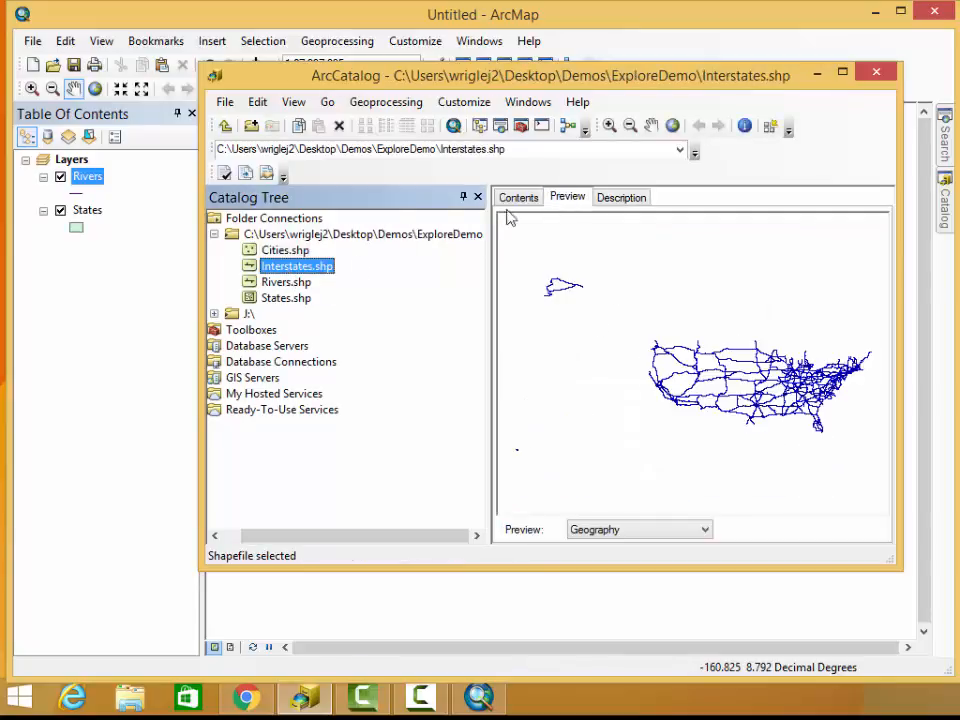
Read the item description of Interstates.shp and view its contents summary
left_click(622, 198)
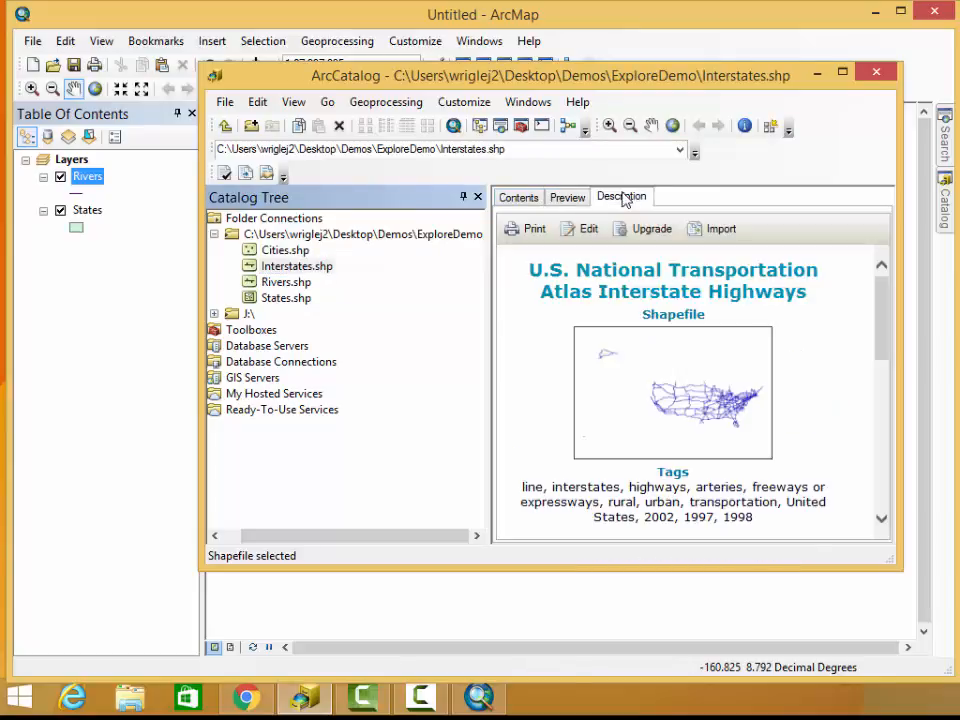
scroll(650, 360, "down", 5)
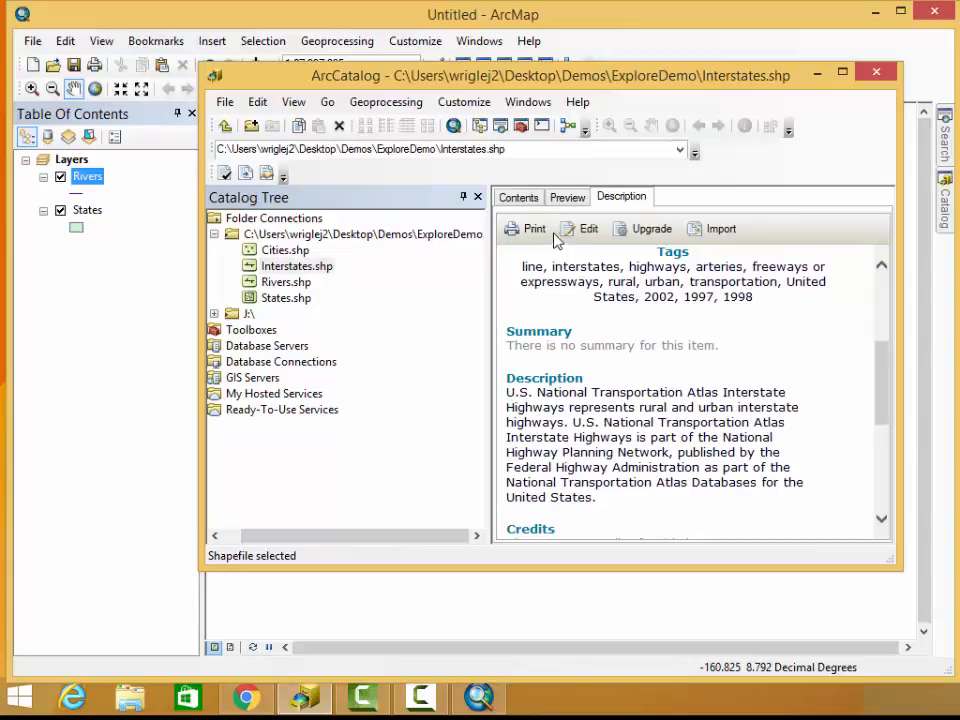
left_click(519, 198)
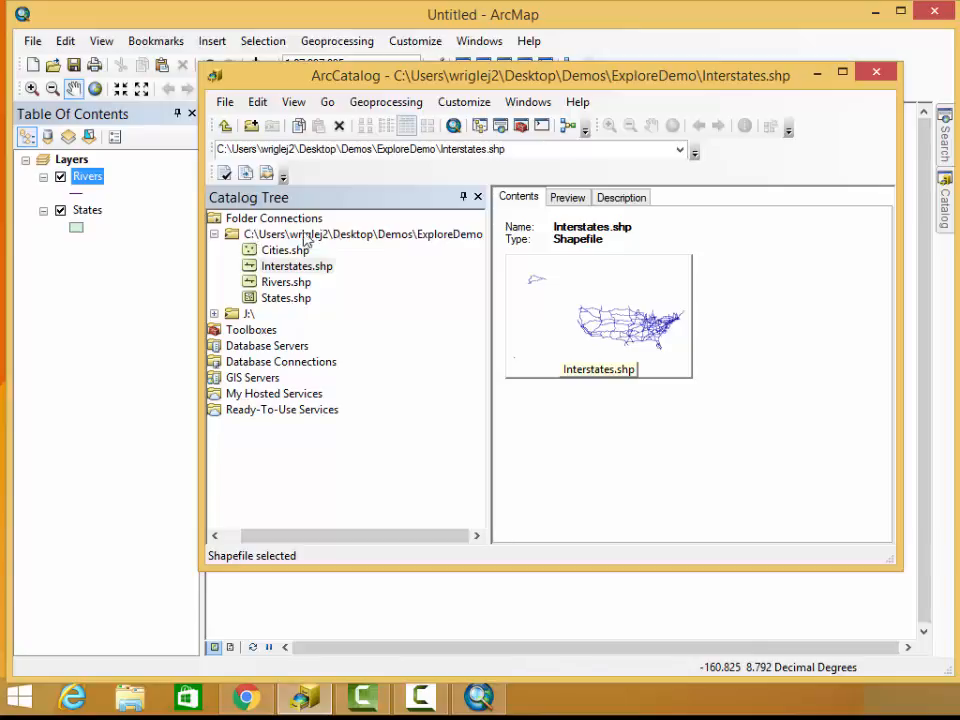
Open the Demos\ExploreDemo folder on the Desktop in File Explorer
left_click(130, 697)
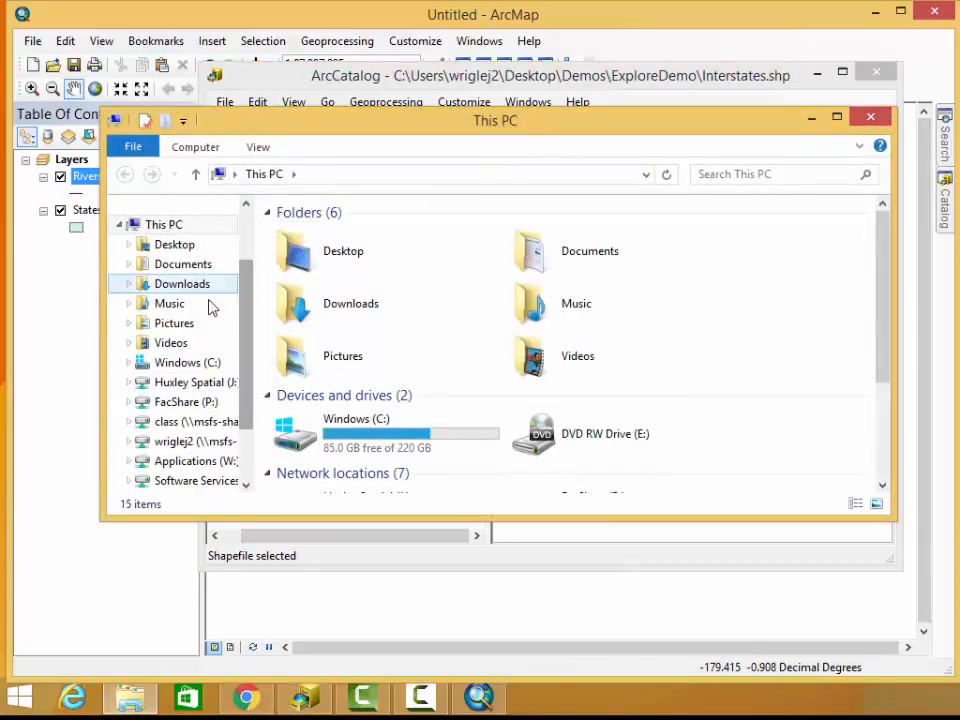
left_click(180, 245)
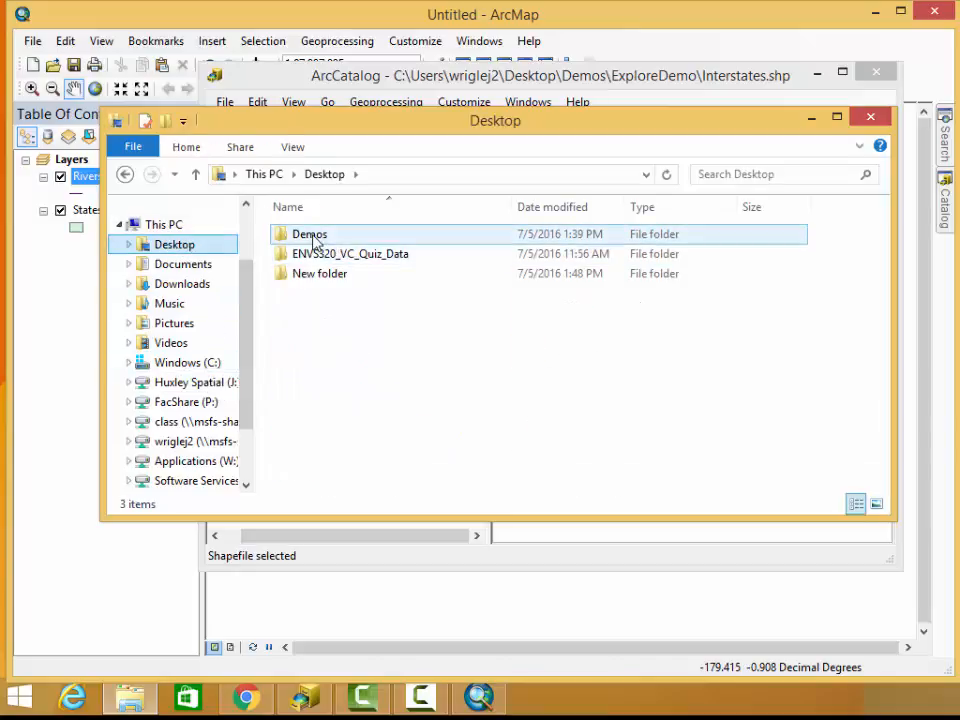
double_click(311, 238)
double_click(325, 256)
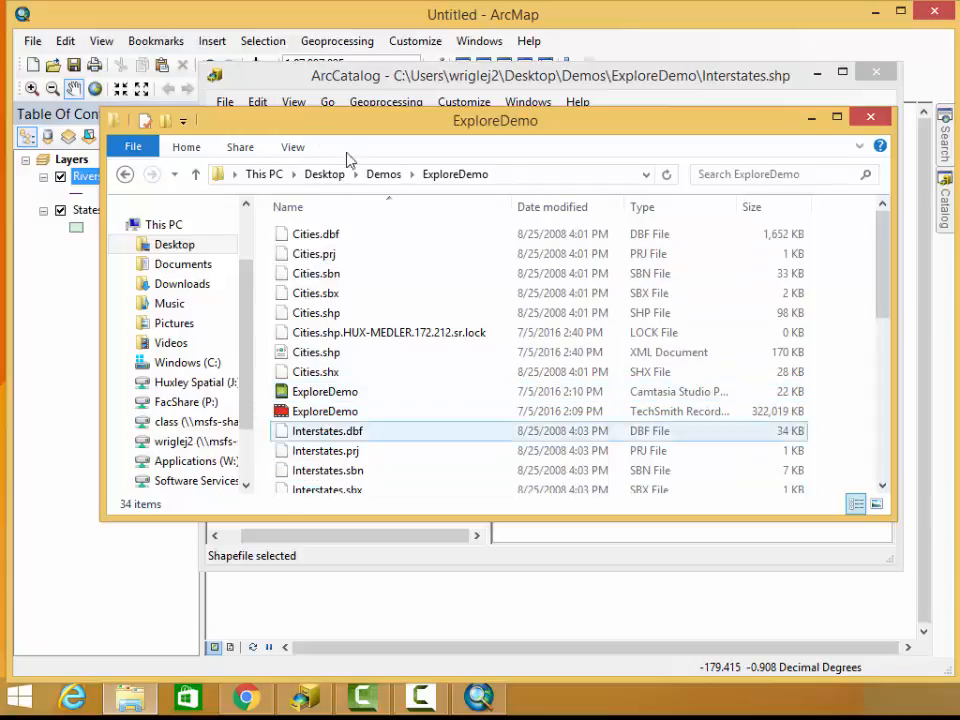
Look through the component files of the shapefiles in the ExploreDemo folder and close the File Explorer window
mouse_move(349, 122)
left_mouse_down()
mouse_move(332, 274)
mouse_move(291, 456)
mouse_move(343, 135)
left_mouse_up()
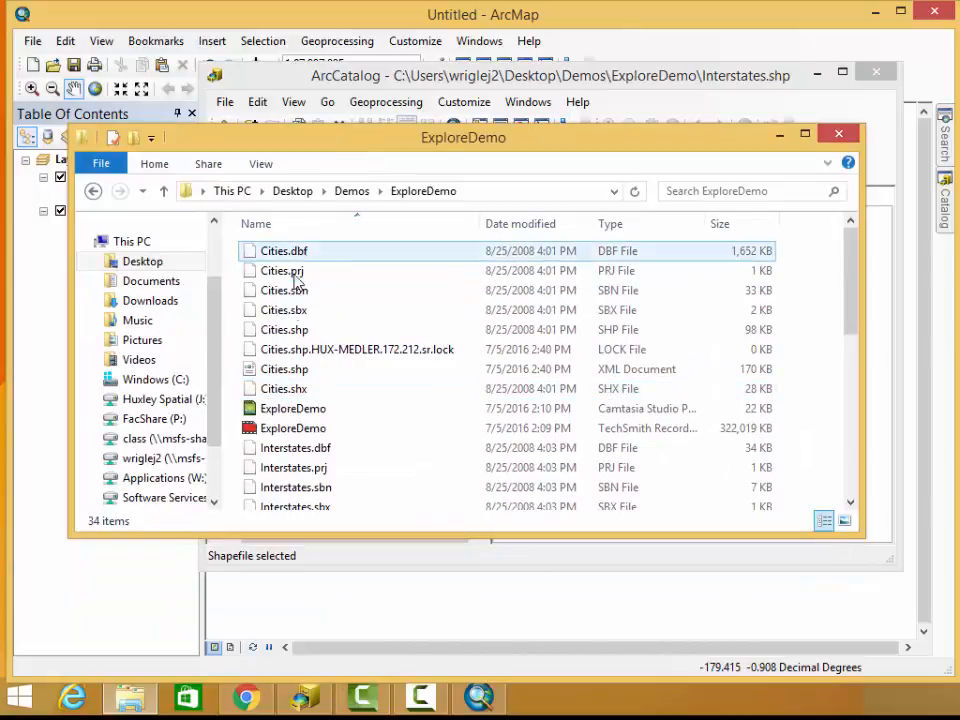
scroll(289, 461, "down", 3)
left_click(300, 404)
scroll(300, 404, "down", 4)
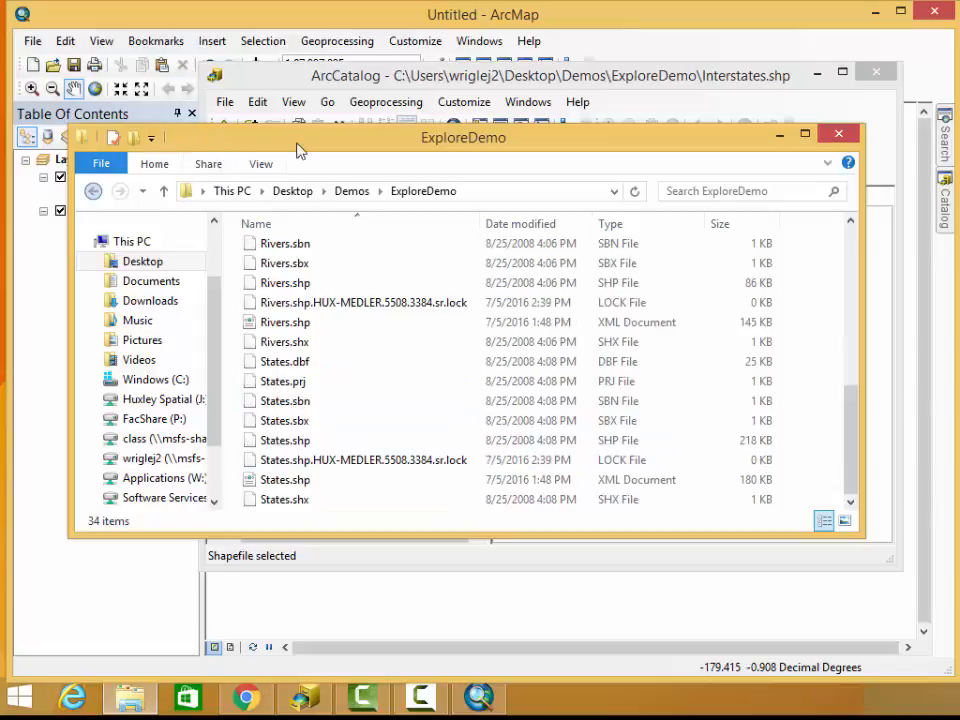
left_click(840, 137)
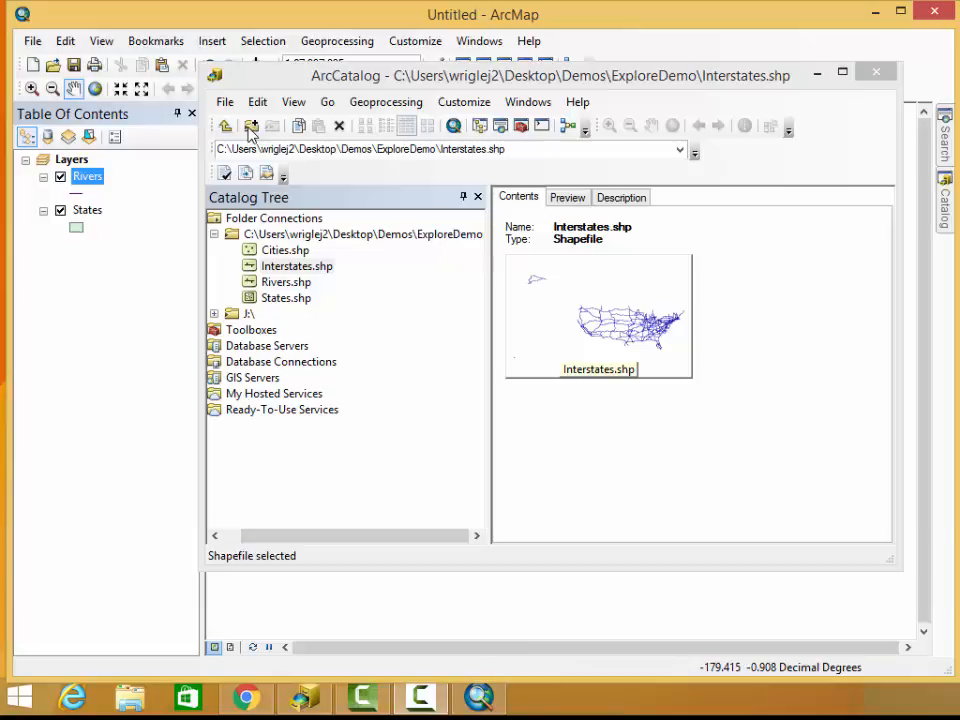
List the ExploreDemo folder connection's contents in ArcCatalog, collapse the folder and minimize ArcCatalog to return to ArcMap
left_click(290, 233)
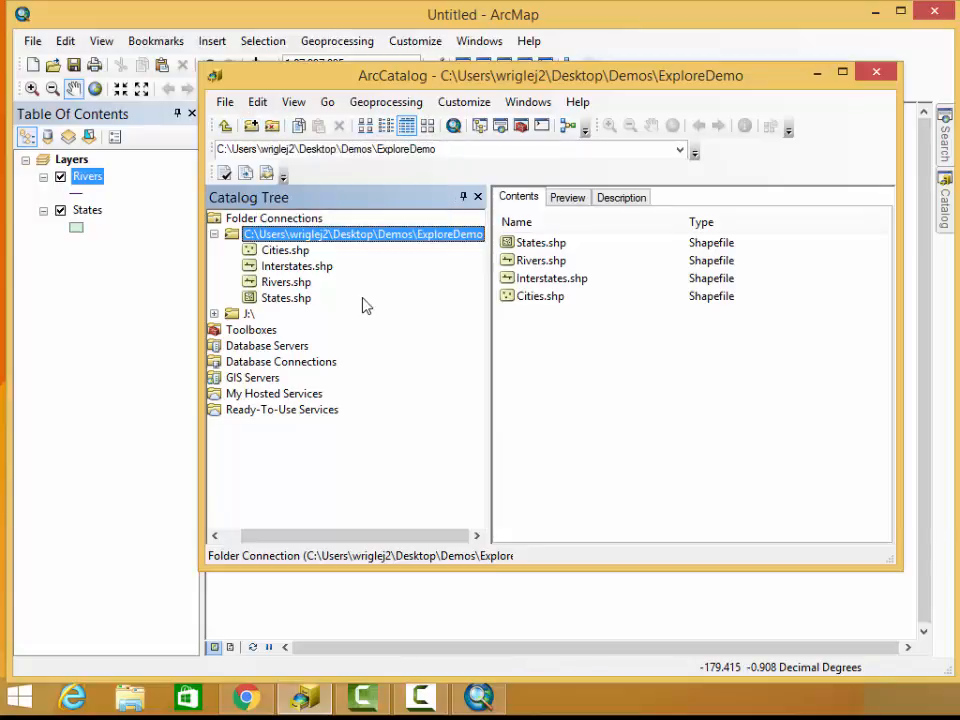
left_click(212, 235)
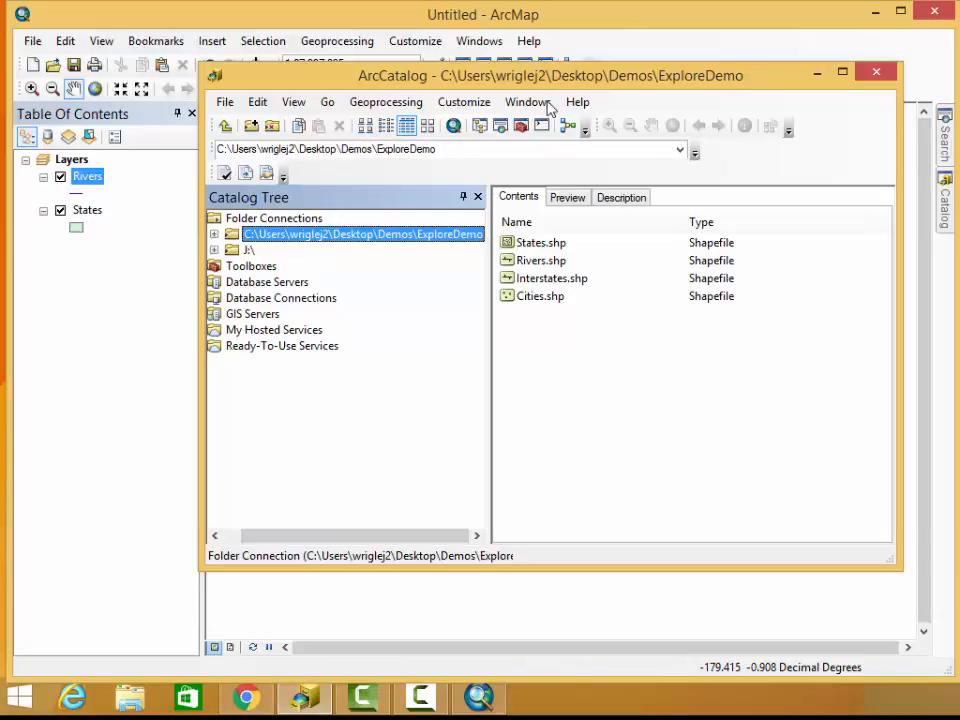
left_click(817, 74)
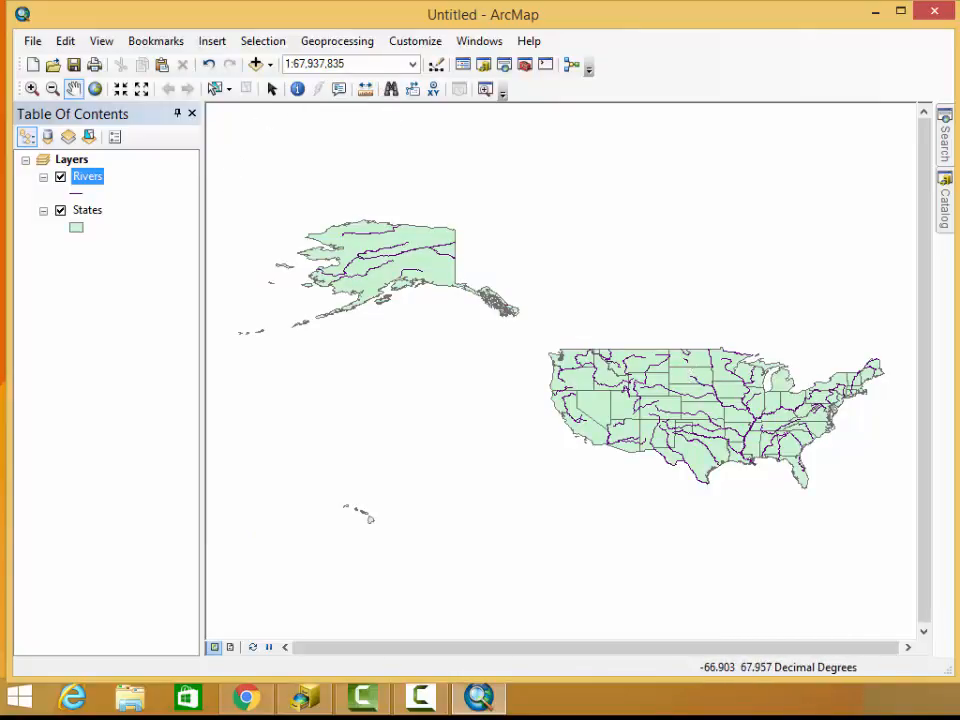
Add Cities.shp from the Catalog window above Rivers, and Interstates.shp between Cities and Rivers
mouse_move(948, 197)
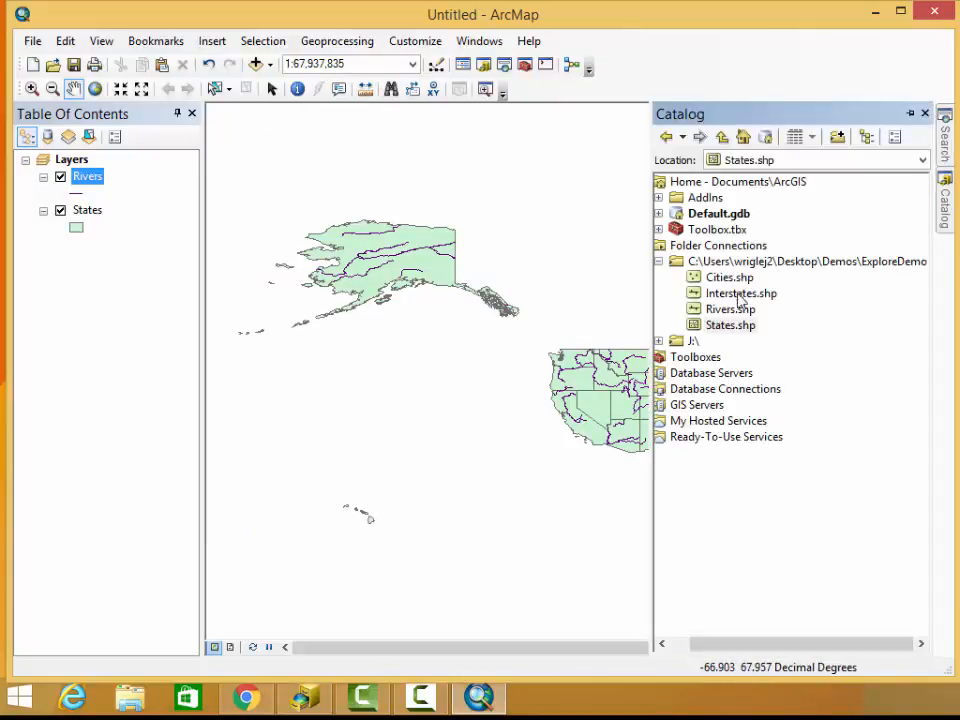
mouse_move(726, 280)
left_mouse_down()
mouse_move(234, 176)
mouse_move(112, 168)
left_mouse_up()
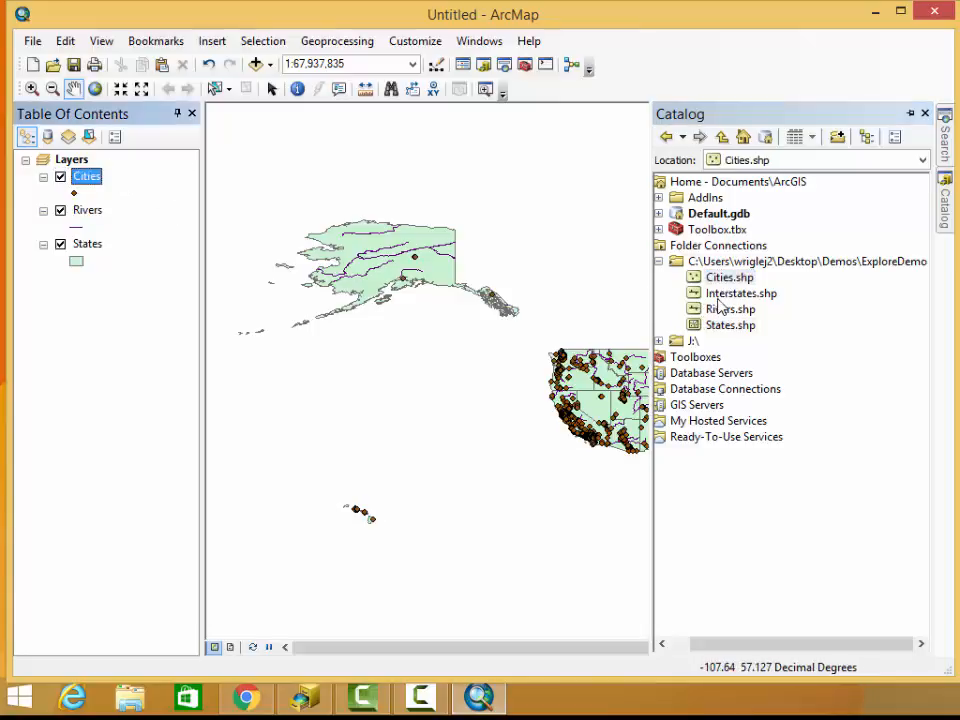
mouse_move(740, 293)
left_mouse_down()
mouse_move(710, 310)
mouse_move(133, 203)
left_mouse_up()
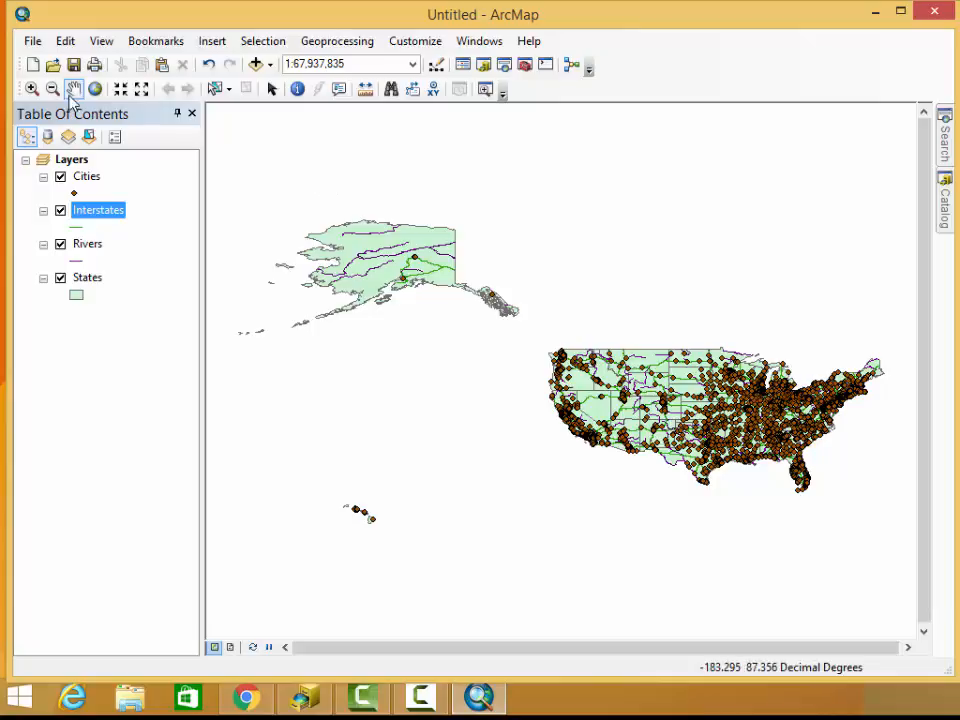
Zoom in on the Lake Michigan area of the map and set the map scale to 1:3,000,000
left_click(32, 88)
left_click_drag(714, 323, 789, 404)
left_click_drag(552, 290, 724, 429)
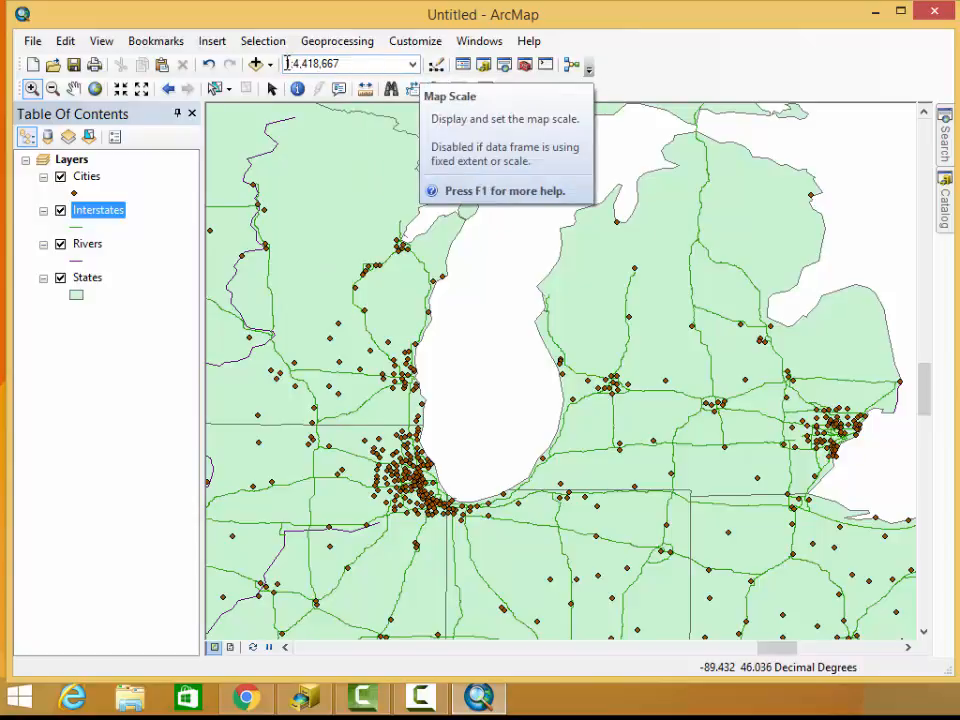
left_click(376, 62)
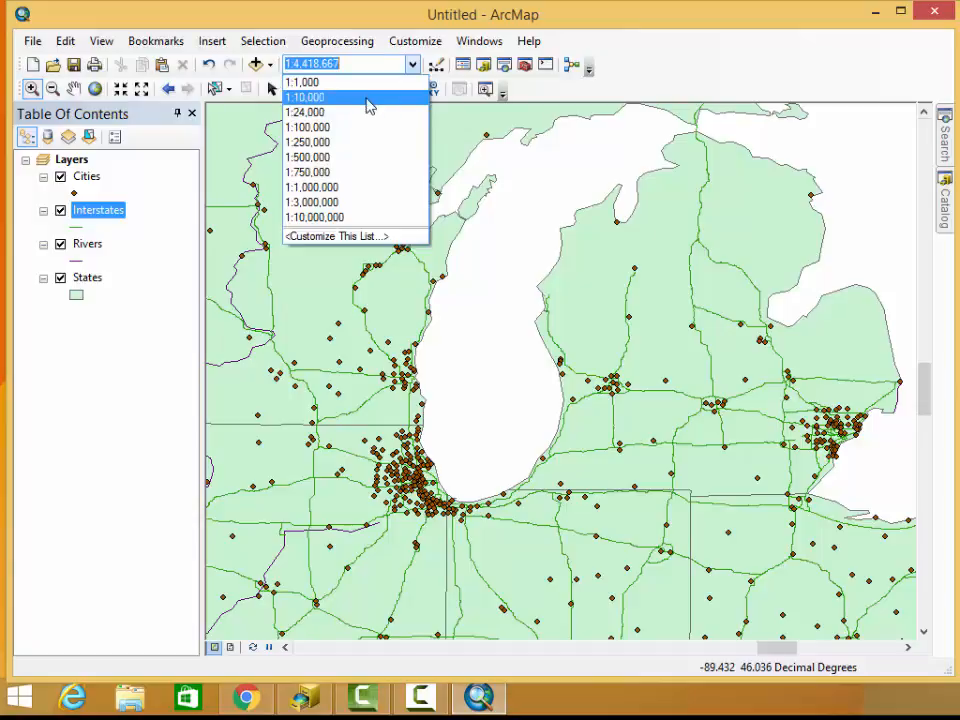
left_click(362, 202)
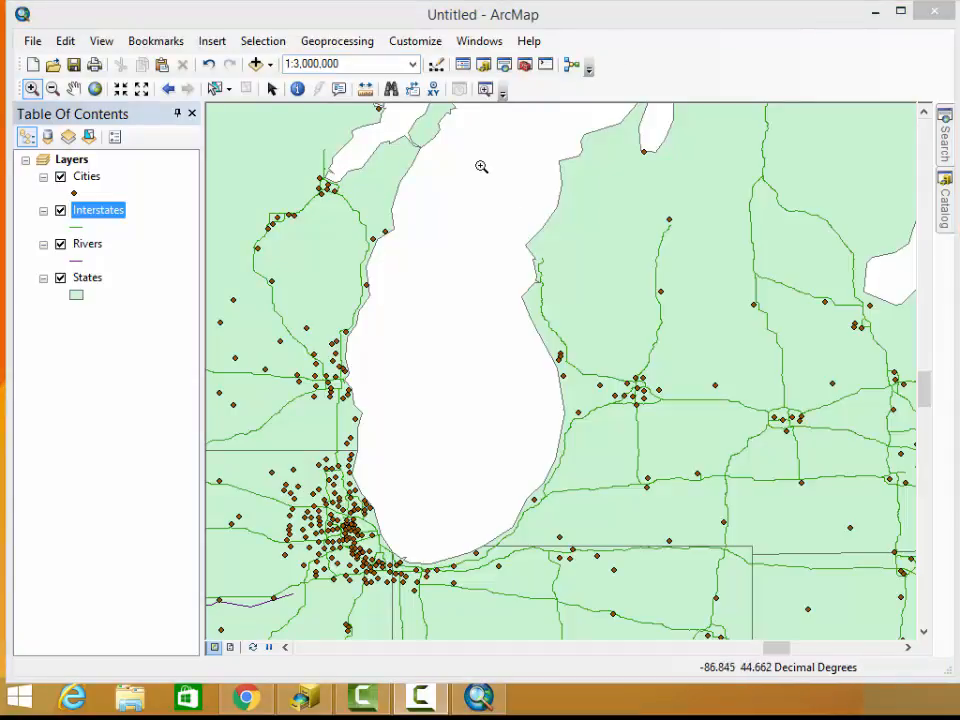
Step back through the previous map extents to the wider view of the central and eastern United States
left_click(170, 90)
left_click(170, 90)
left_click(170, 90)
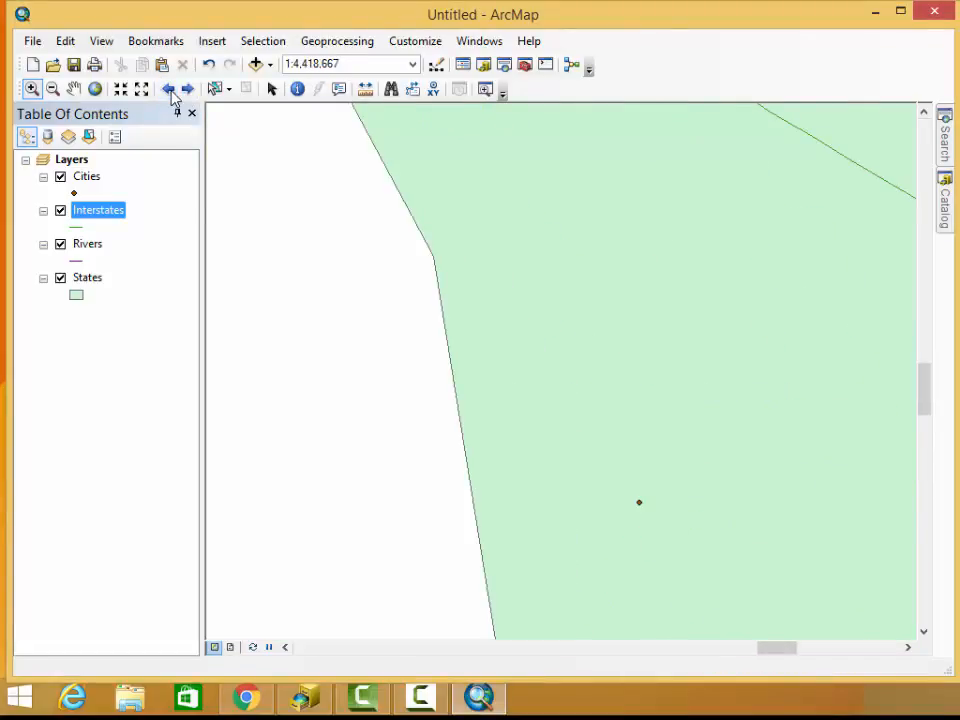
left_click(170, 90)
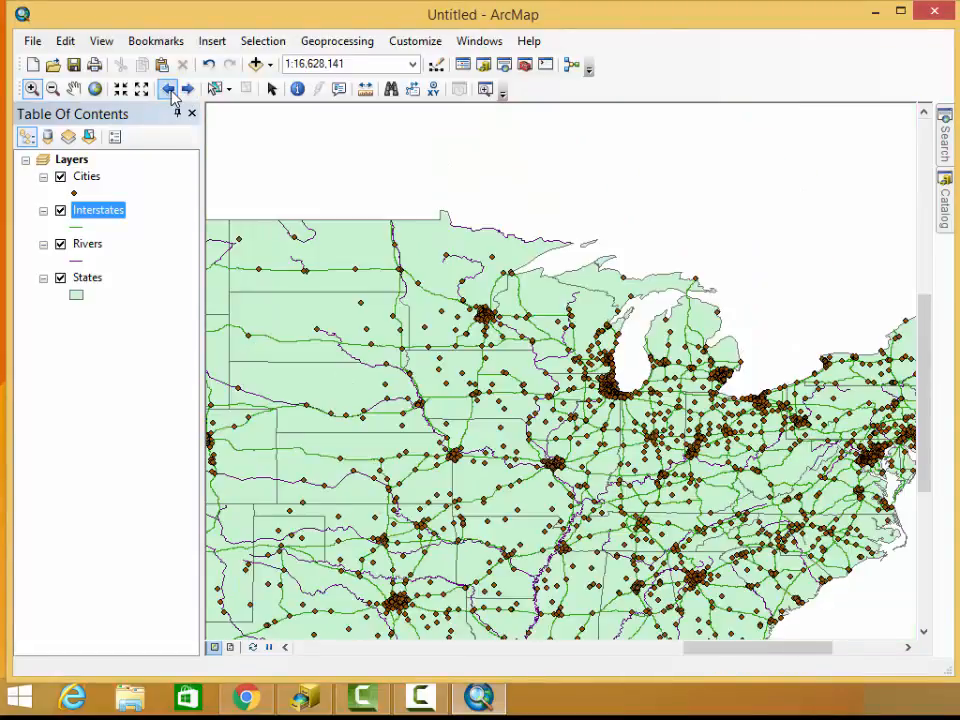